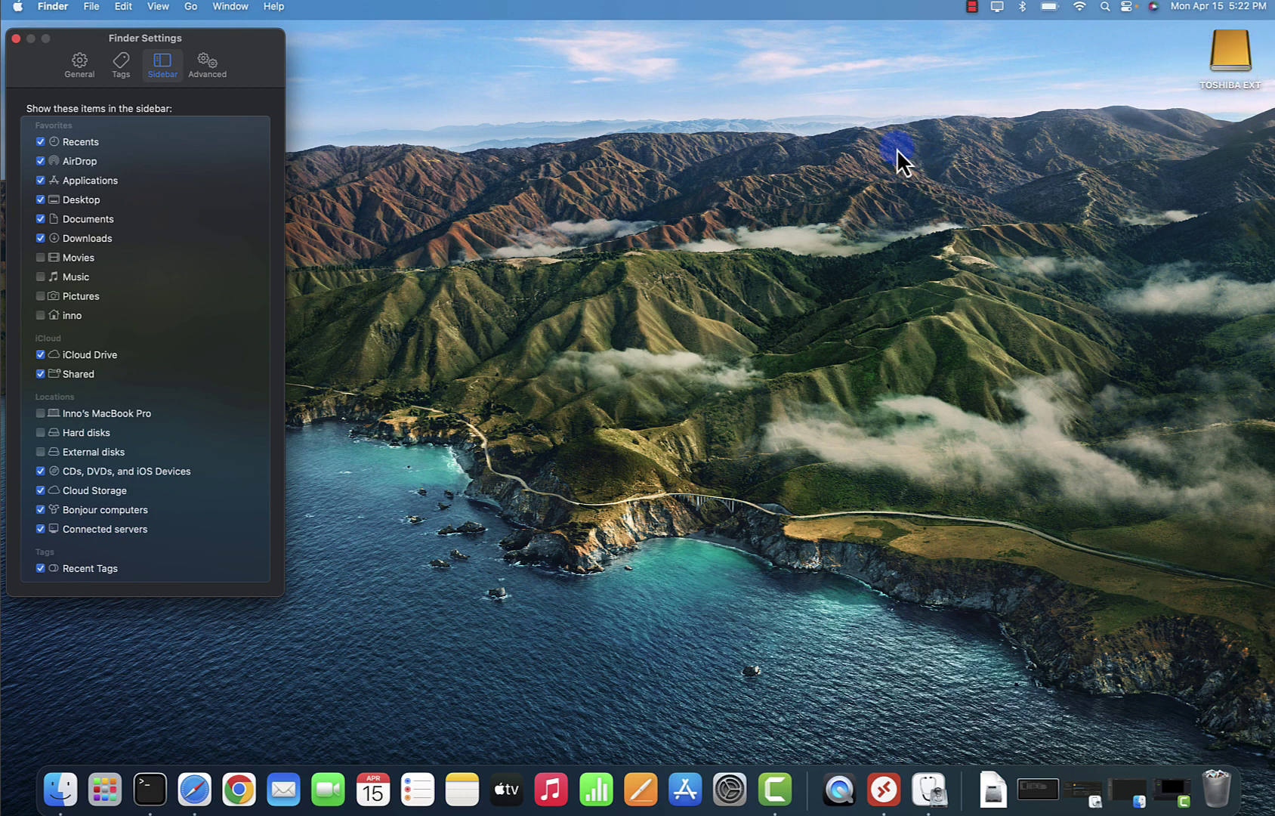
Step: Close the old settings window and open a new Finder window on Desktop, moved up and left
left_click(15, 38)
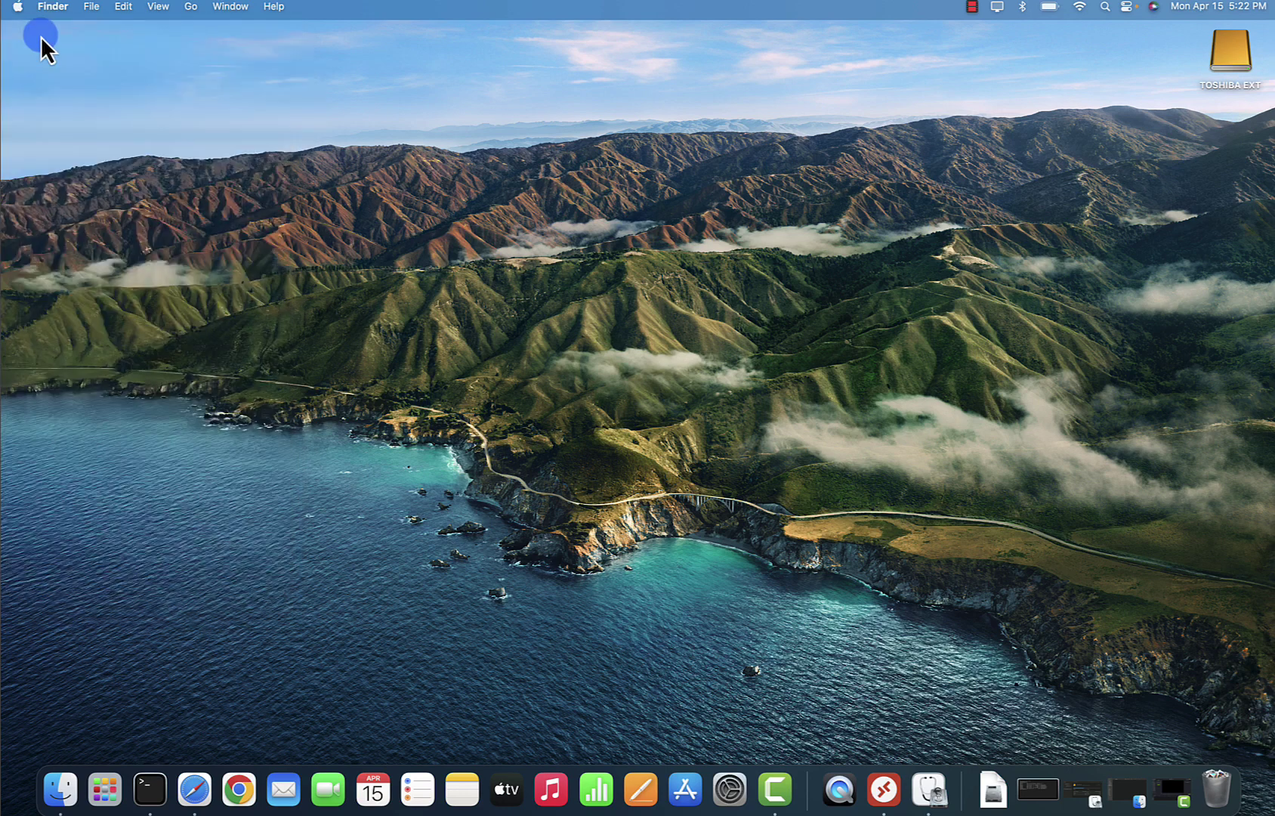
left_click(54, 802)
left_click_drag(570, 144, 542, 99)
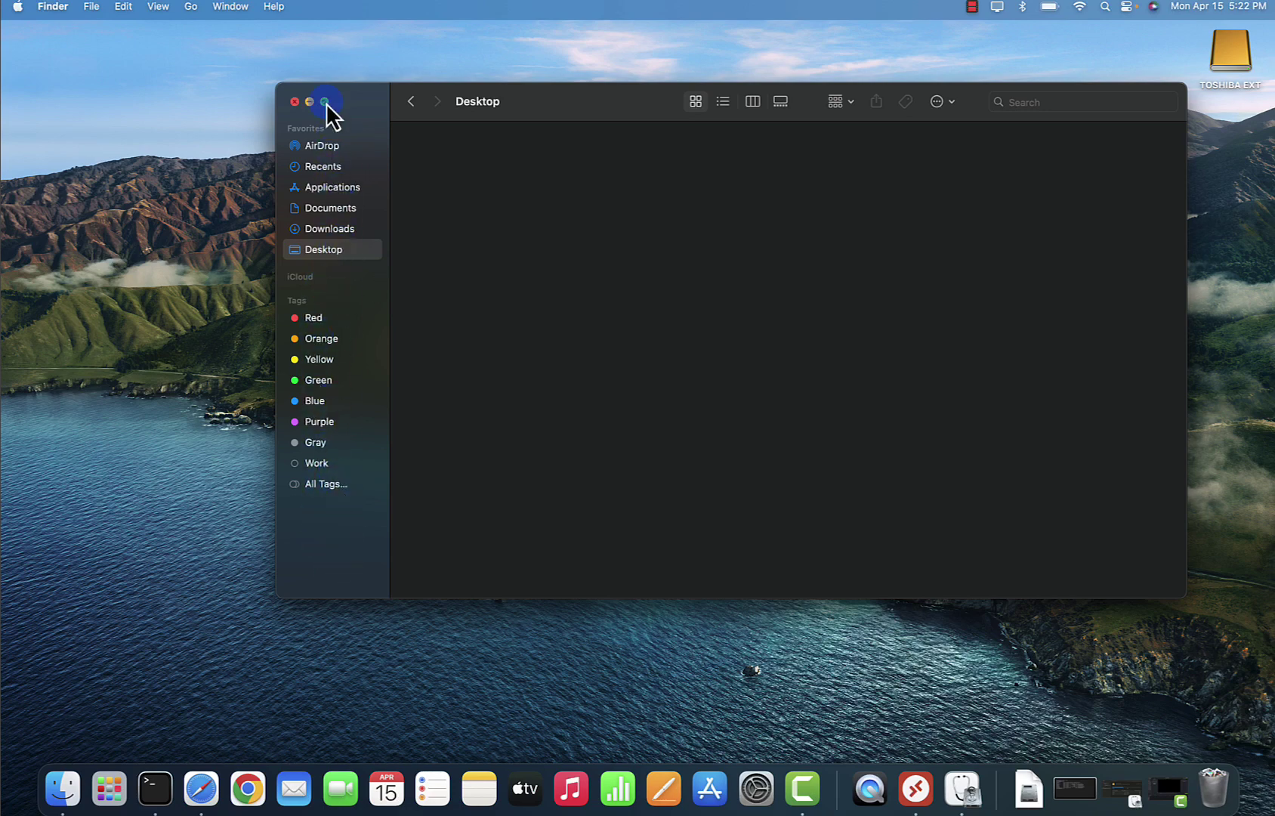
Step: Bring up Finder Settings on its Sidebar tab
left_click(56, 10)
left_click(67, 62)
left_click(219, 77)
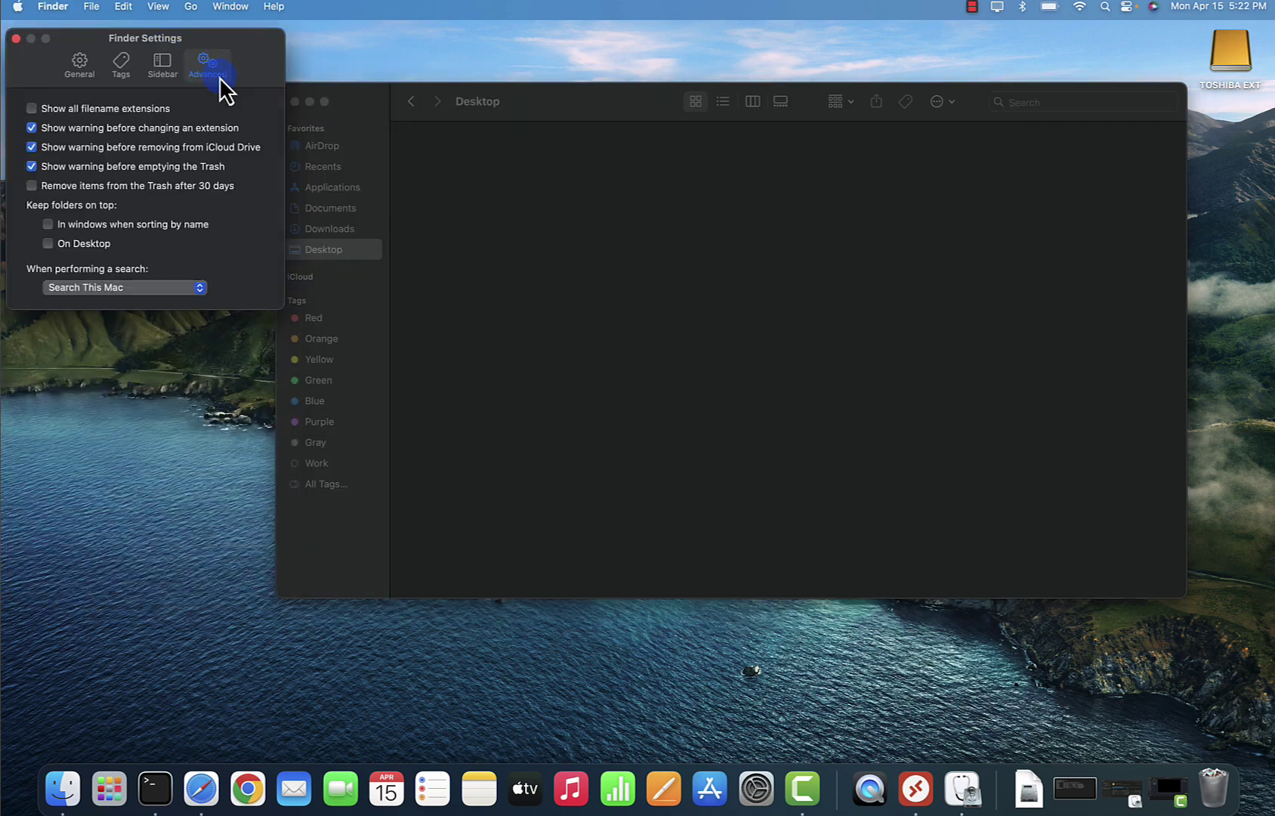
left_click(156, 70)
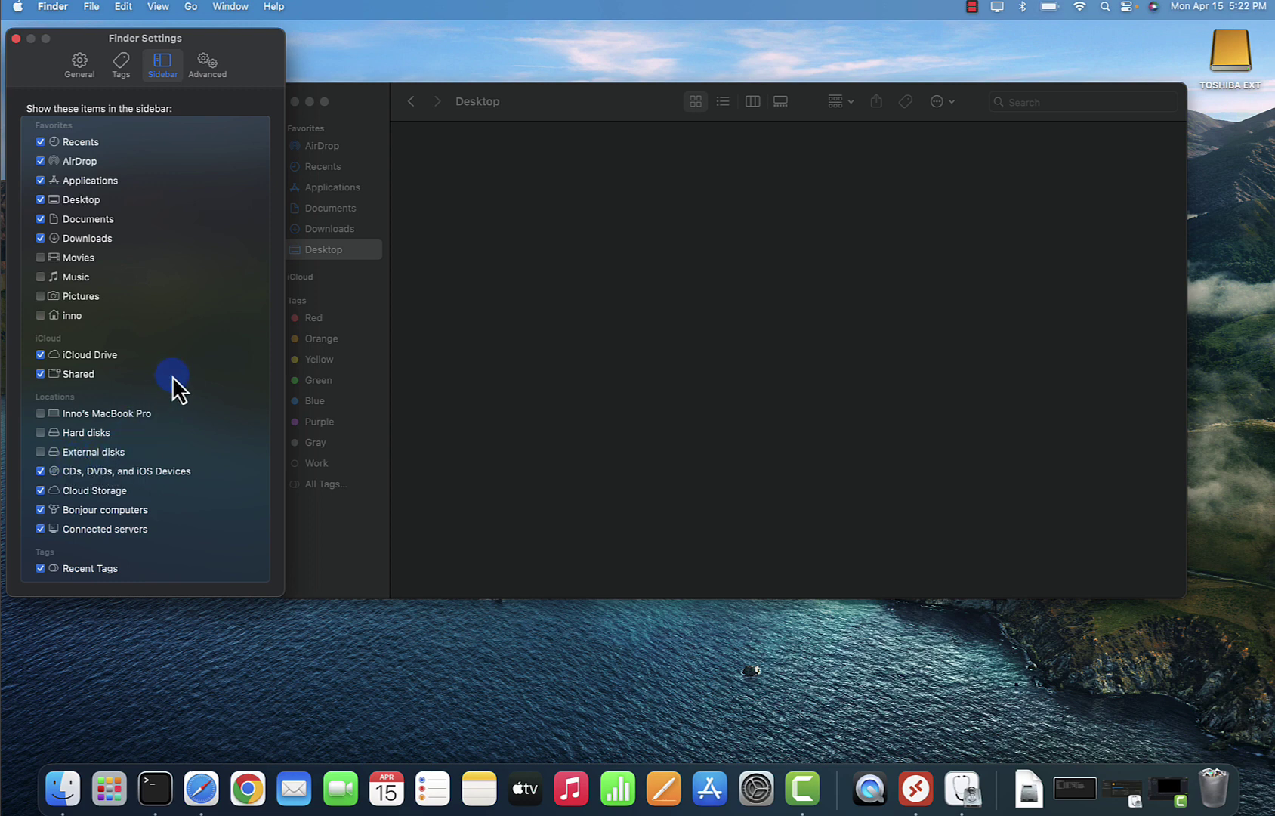
Step: Tick Hard disks and External disks for the sidebar, then open Macintosh HD from Locations
left_click_drag(576, 108, 608, 98)
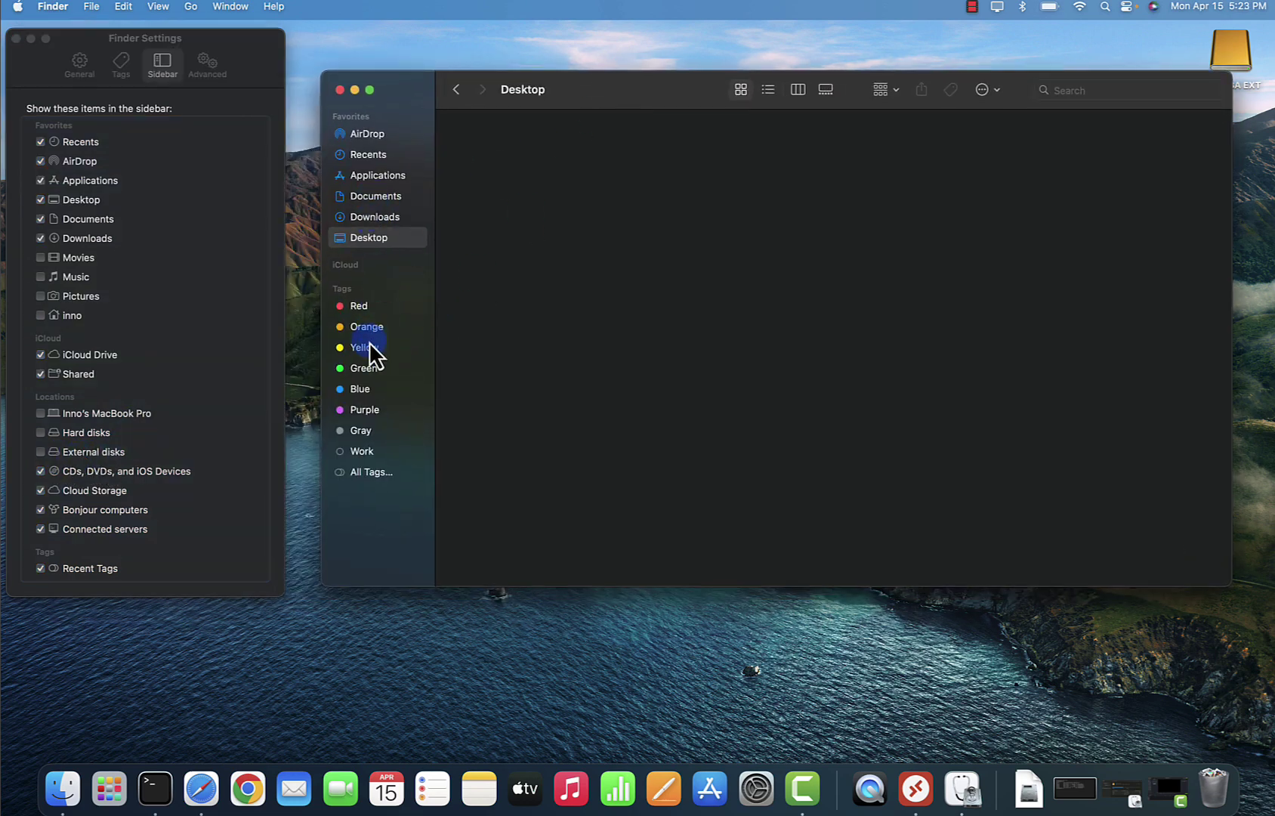
left_click(41, 430)
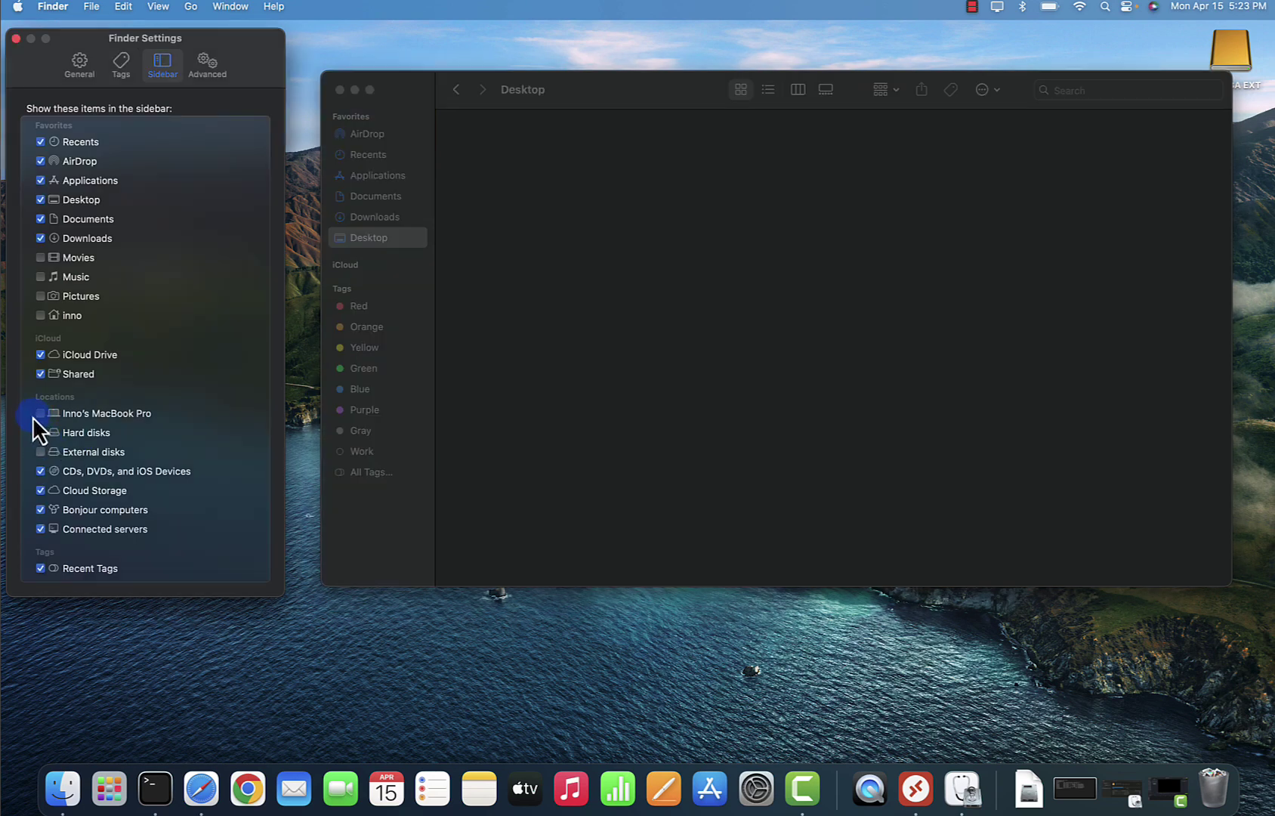
left_click(40, 432)
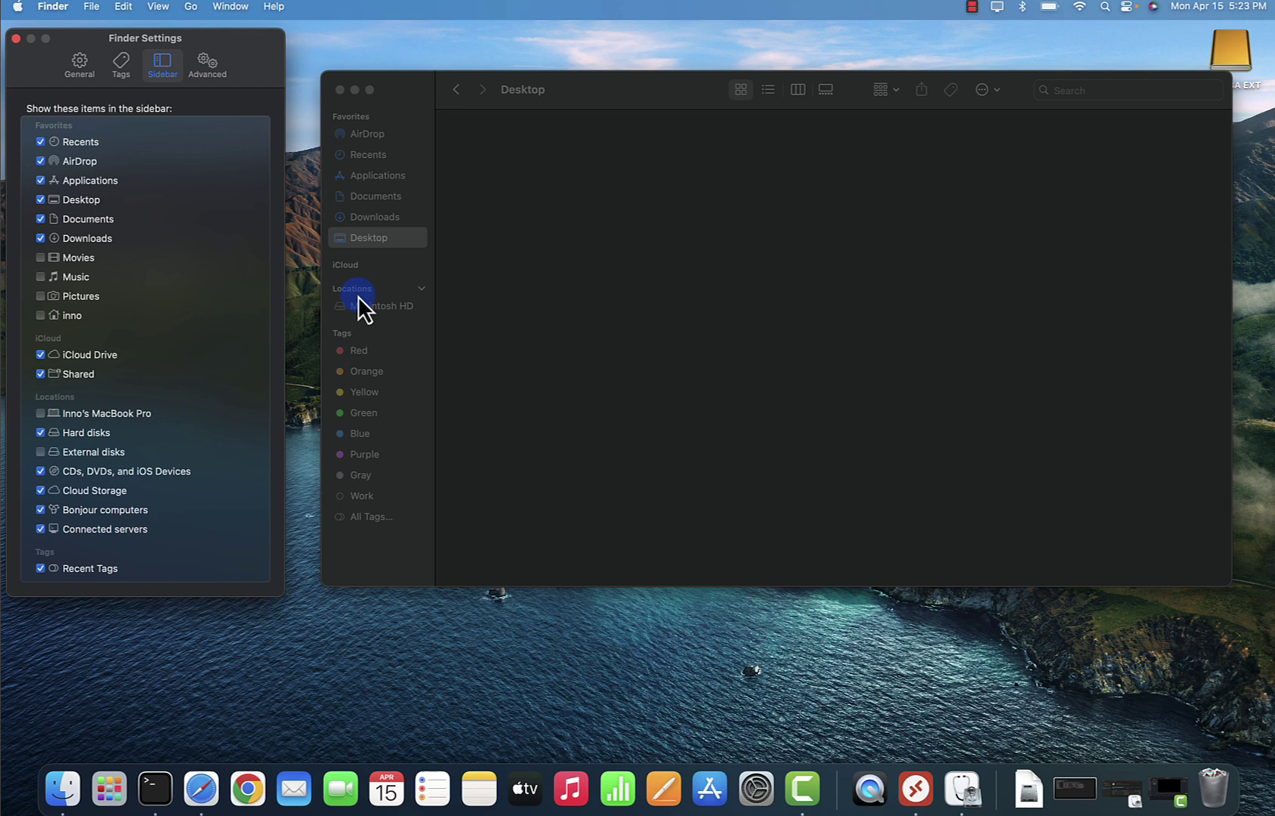
left_click(40, 453)
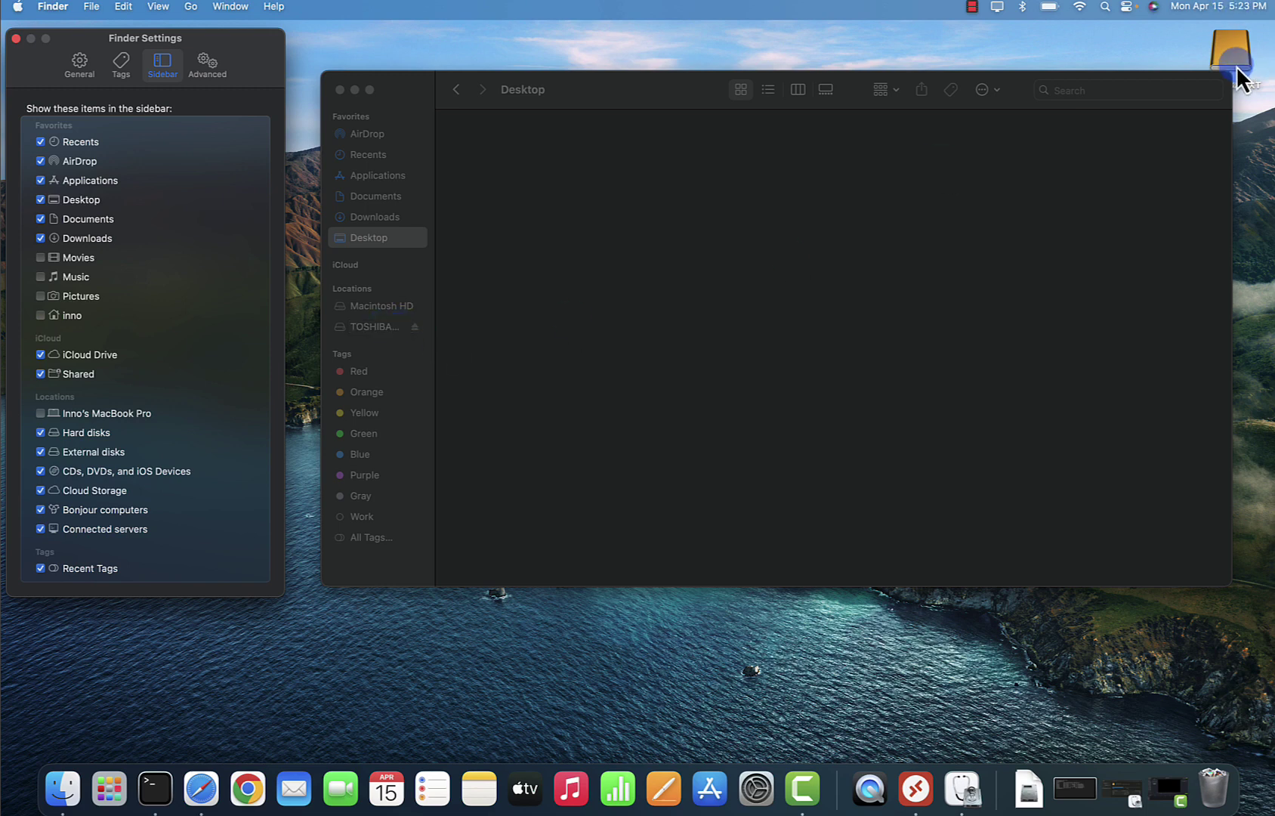
left_click_drag(596, 92, 582, 90)
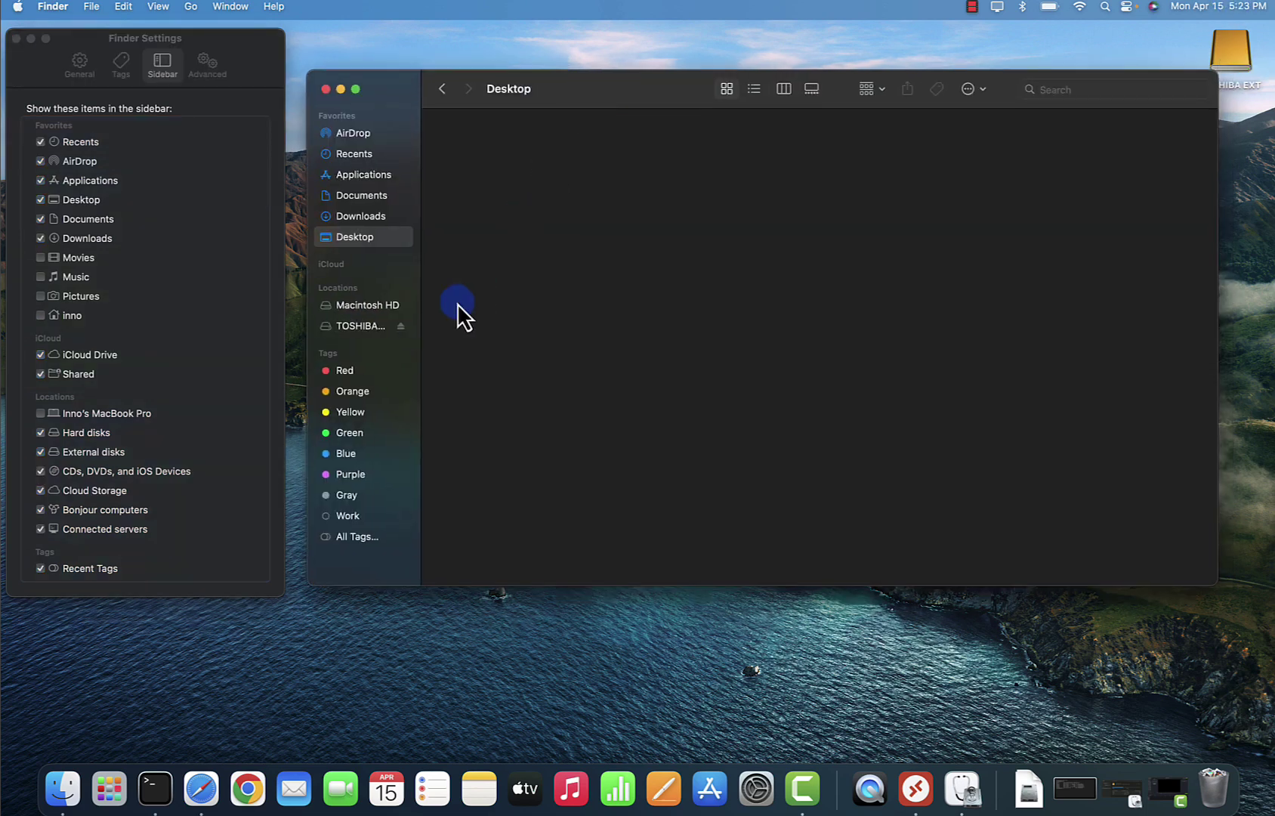
left_click(368, 306)
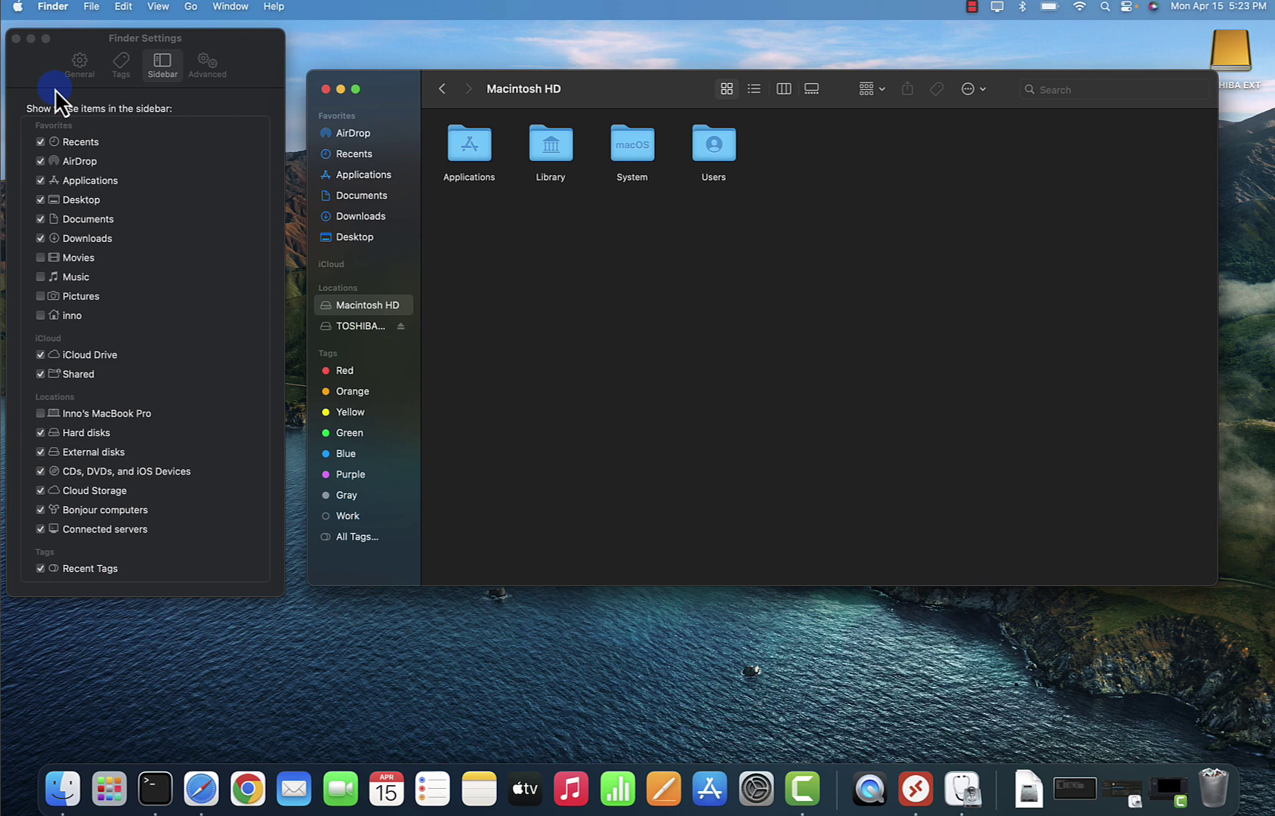
Step: Remove Hard disks and External disks from the sidebar and show Macintosh HD on the desktop
left_click(76, 74)
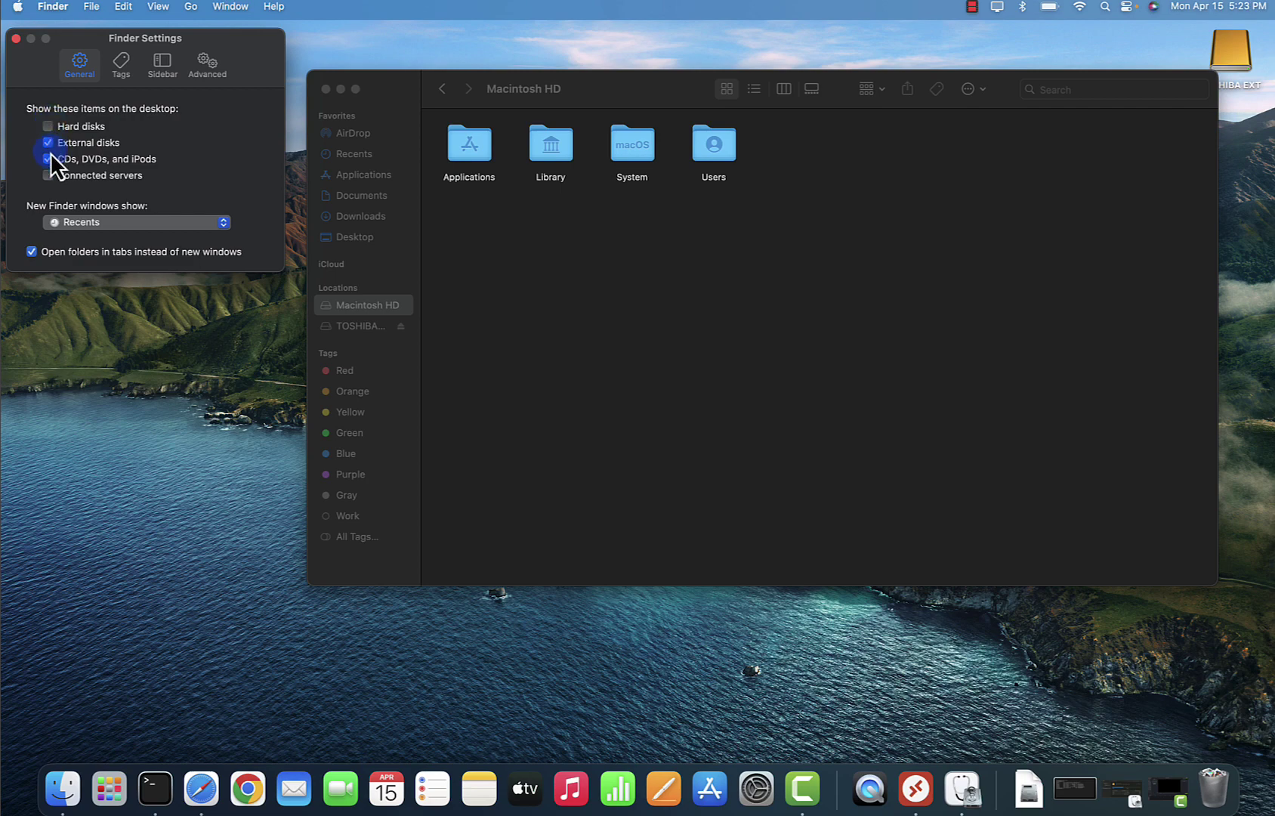
left_click(45, 141)
left_click(47, 141)
left_click(148, 77)
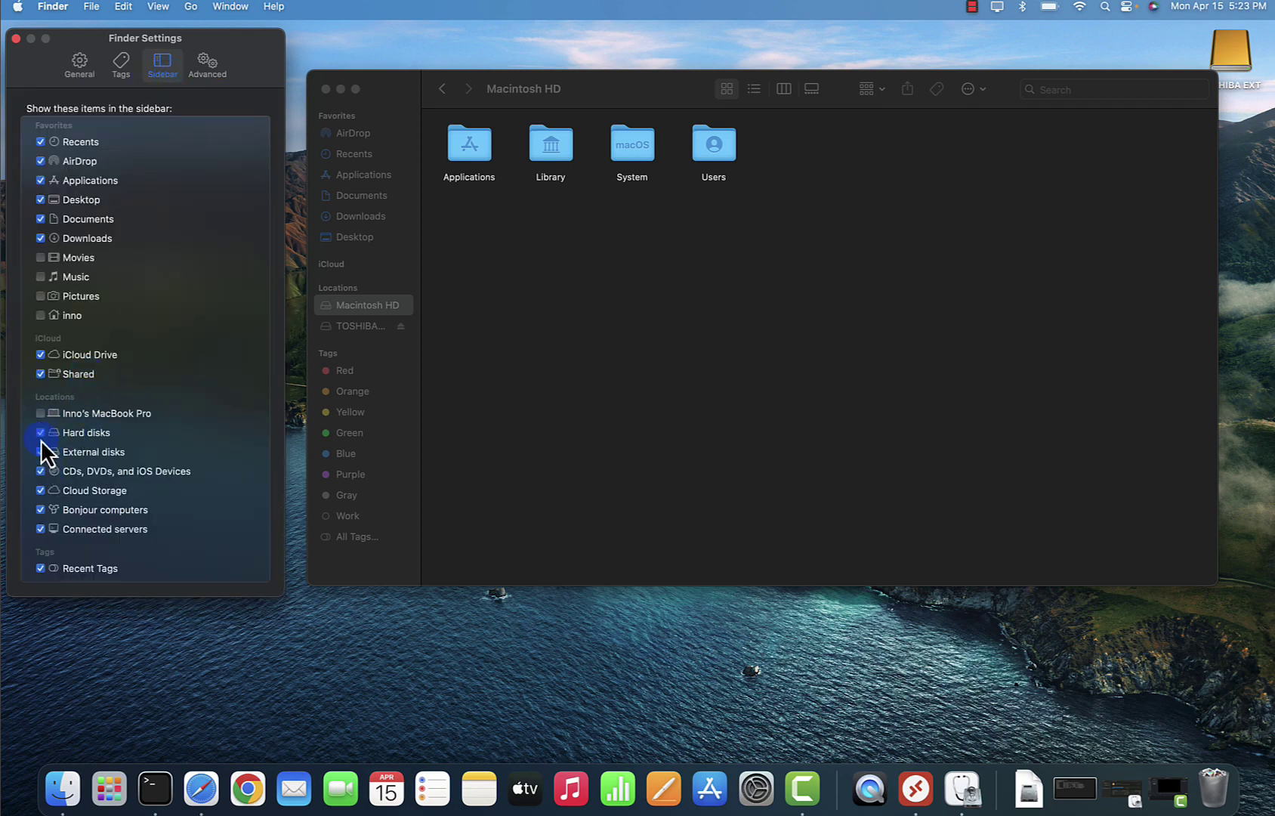
left_click(41, 435)
left_click(42, 454)
left_click(75, 67)
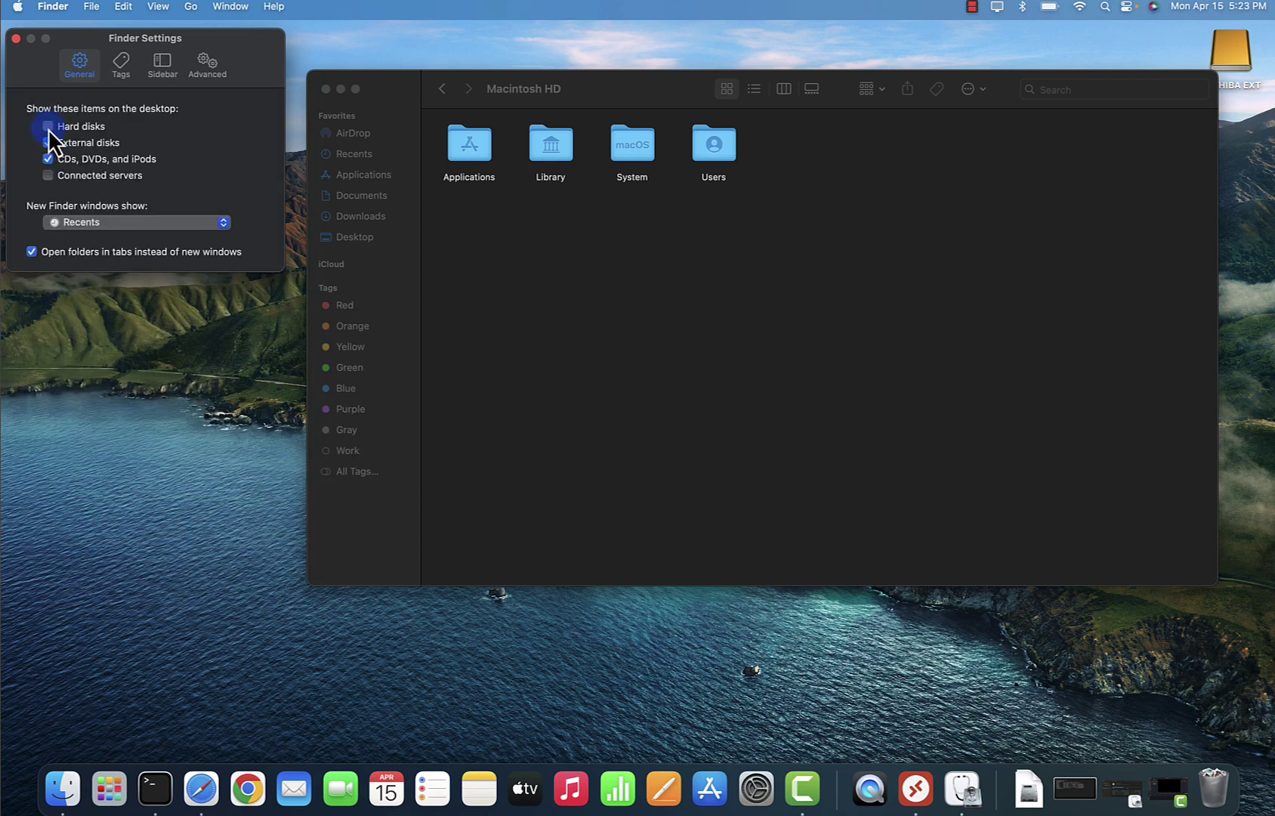
left_click(48, 126)
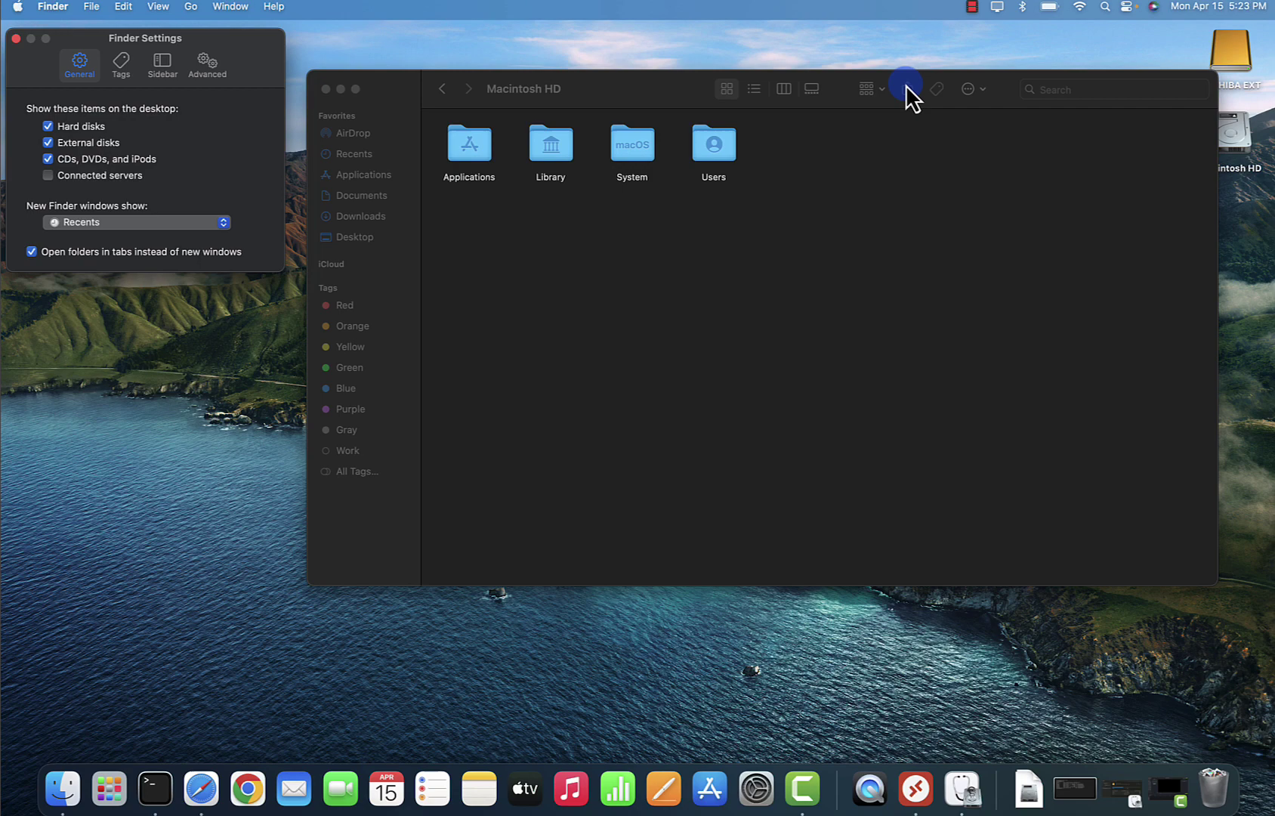
Step: Hide Macintosh HD from the desktop, keep TOSHIBA EXT shown, and close Finder Settings
left_click_drag(1006, 99, 985, 216)
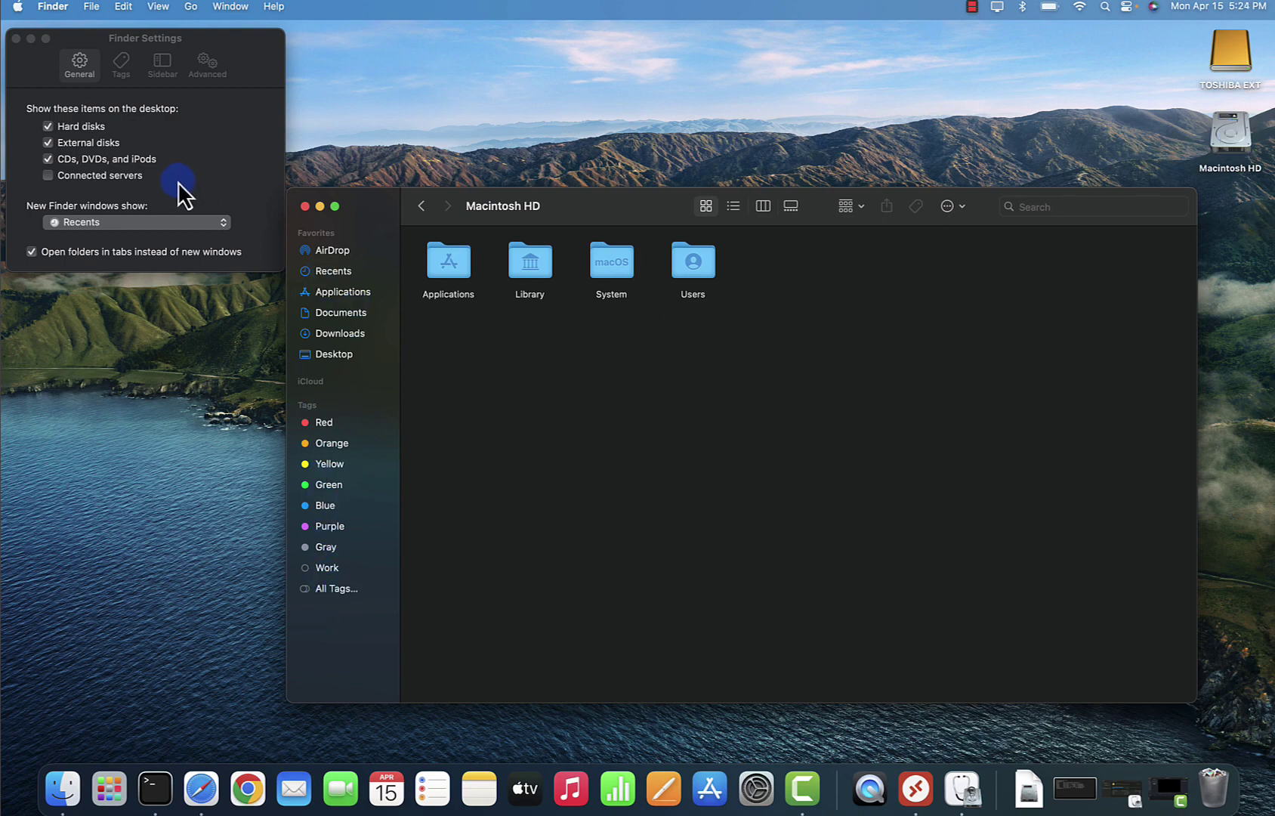
left_click(53, 129)
left_click(52, 129)
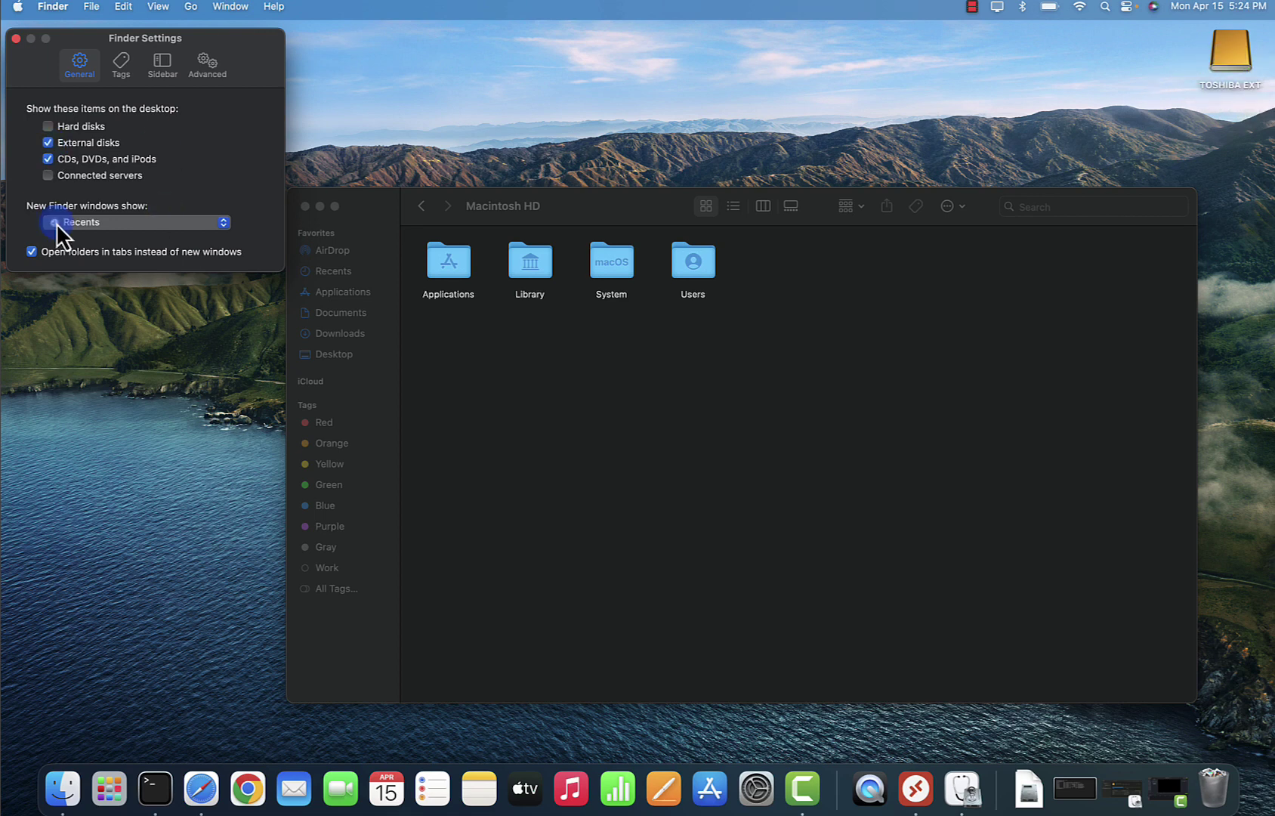
left_click(48, 159)
left_click(48, 143)
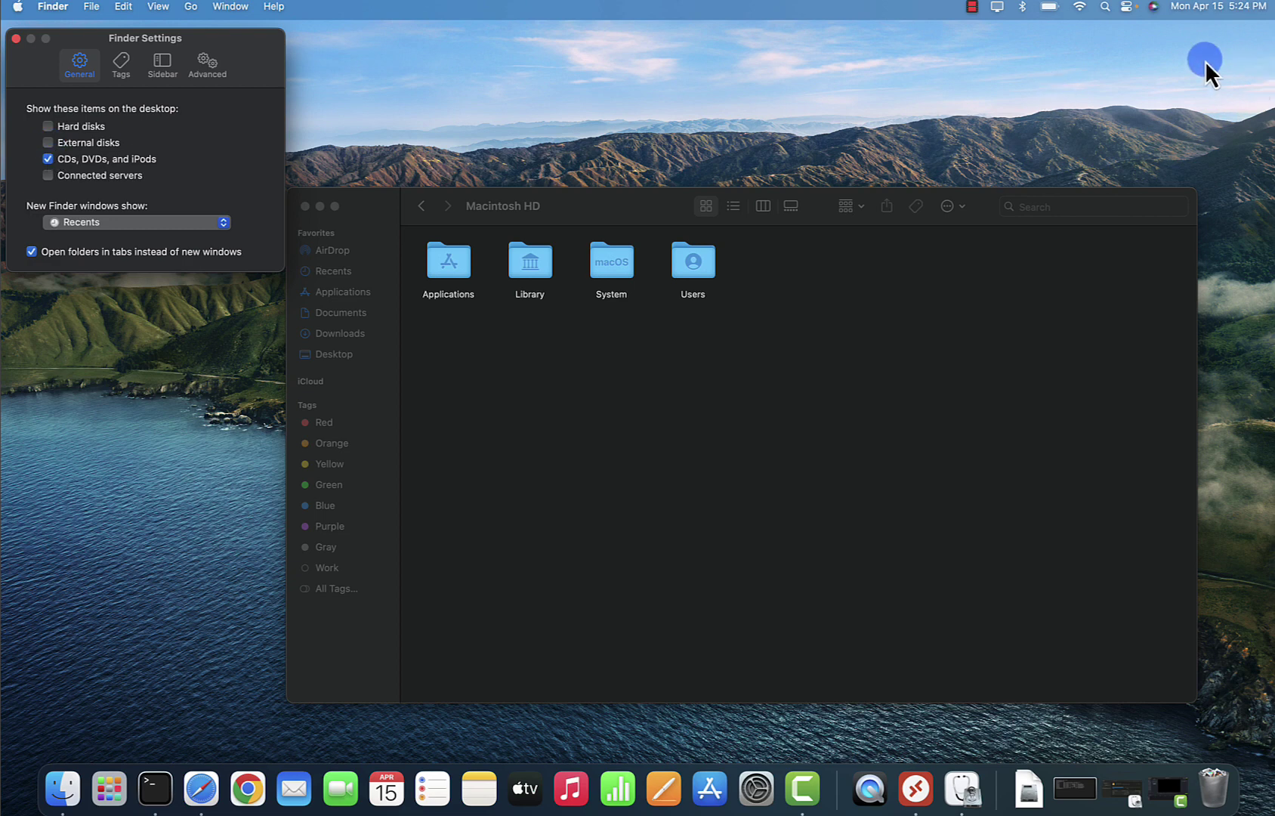
left_click(48, 143)
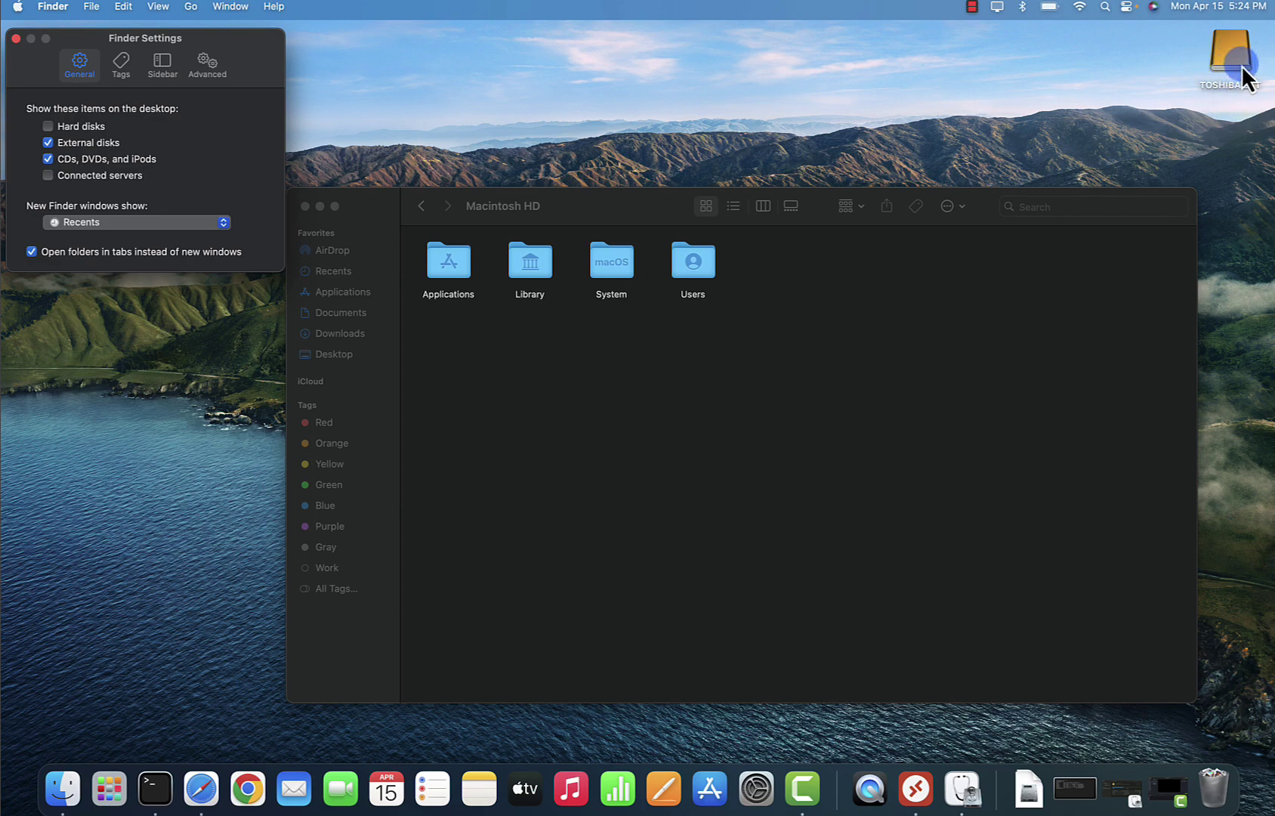
key("super+w")
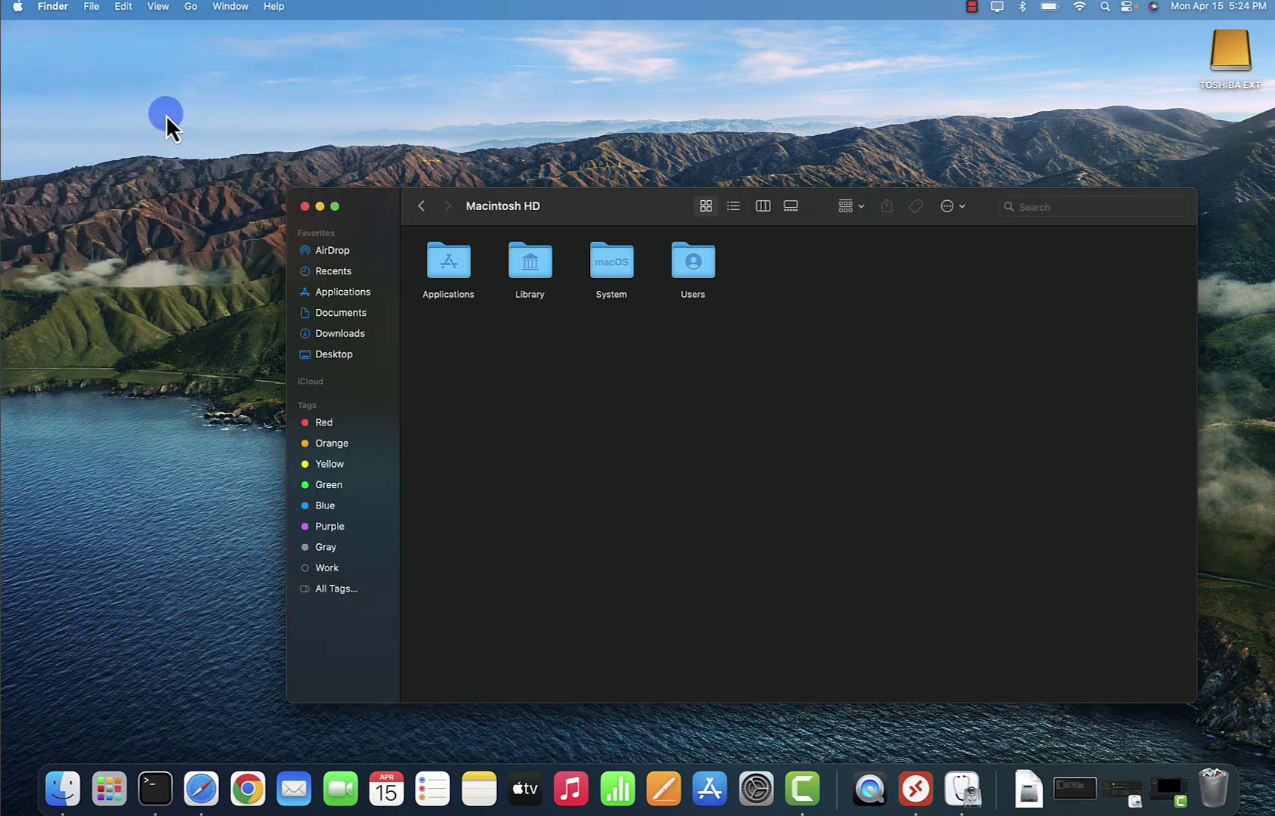
Step: Close the Macintosh HD window and search Launchpad for 'disk' to find Disk Utility
left_click(305, 206)
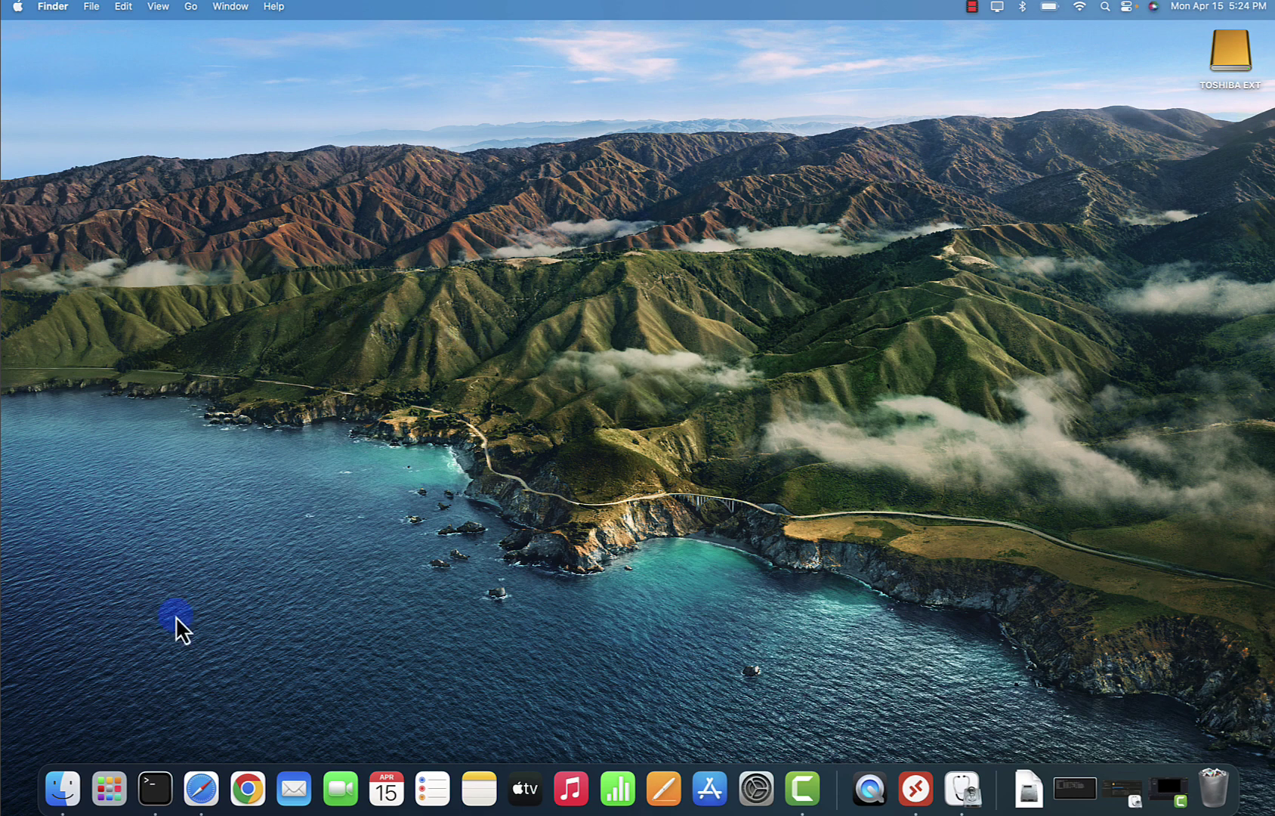
left_click(107, 793)
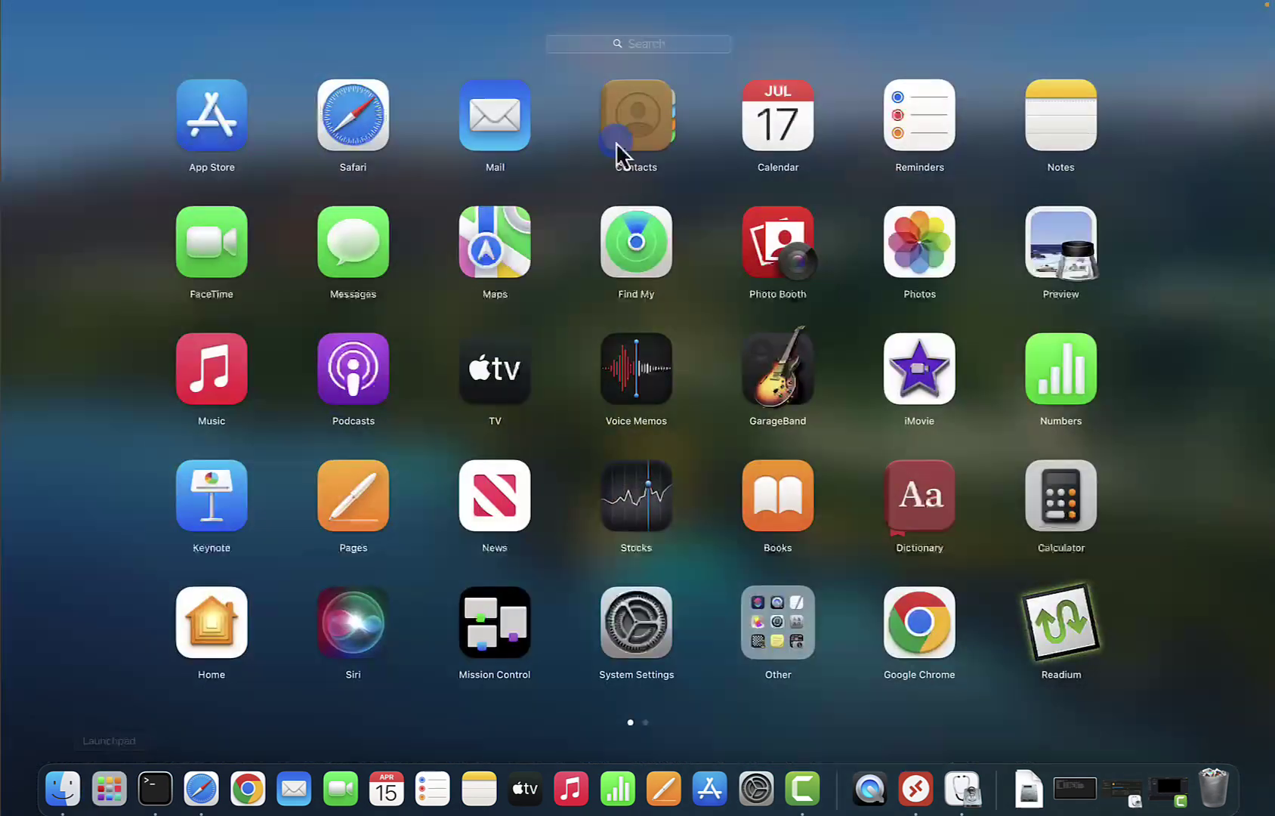
left_click(603, 46)
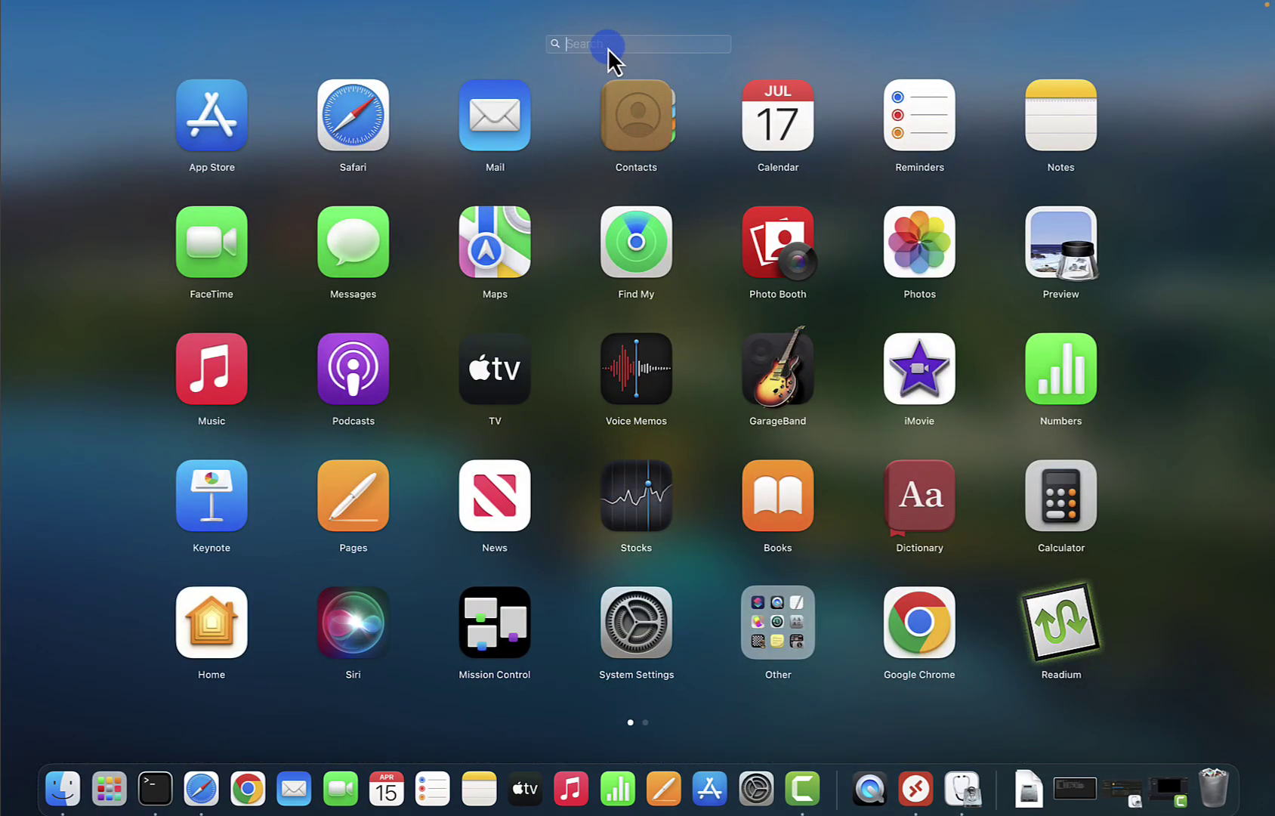
type("disk")
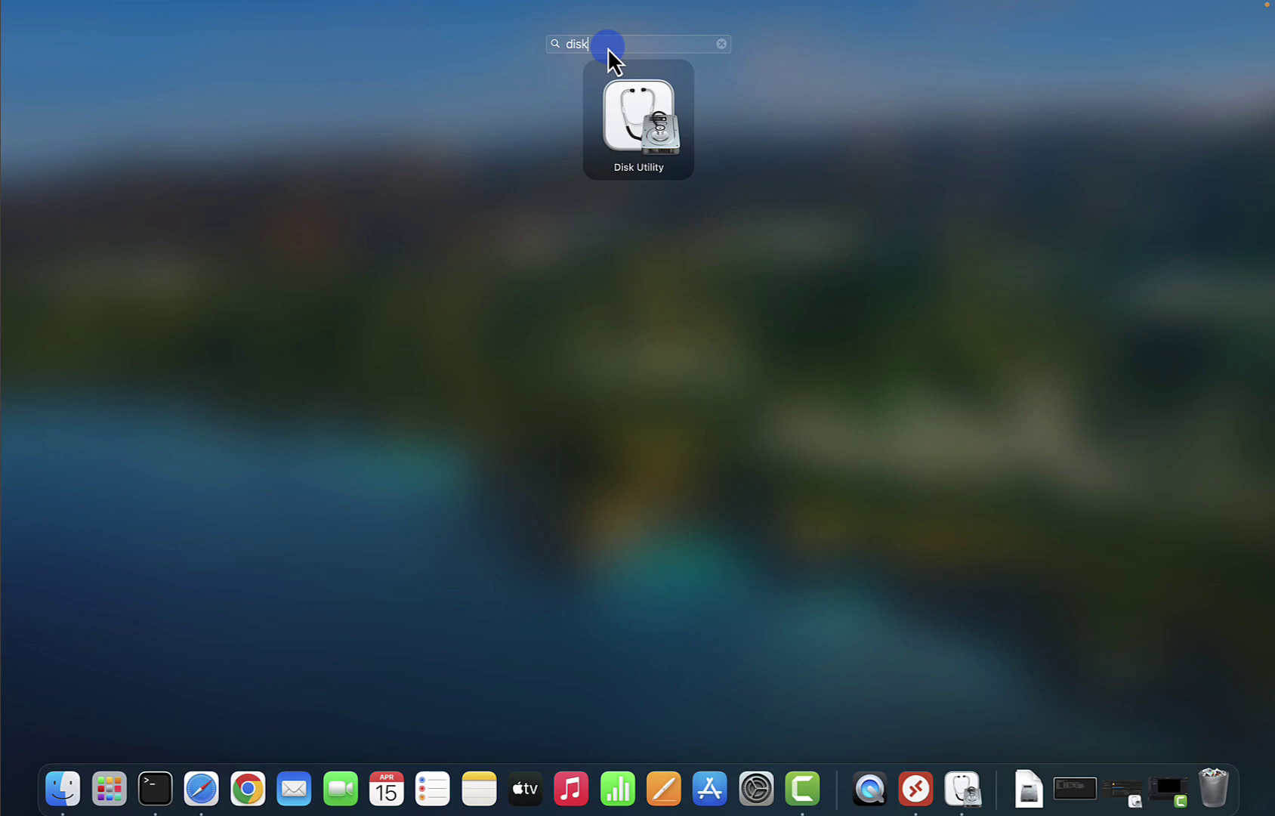
Step: Launch Disk Utility, then reposition and enlarge its window to show Macintosh HD's 994.66 GB details
left_click(637, 141)
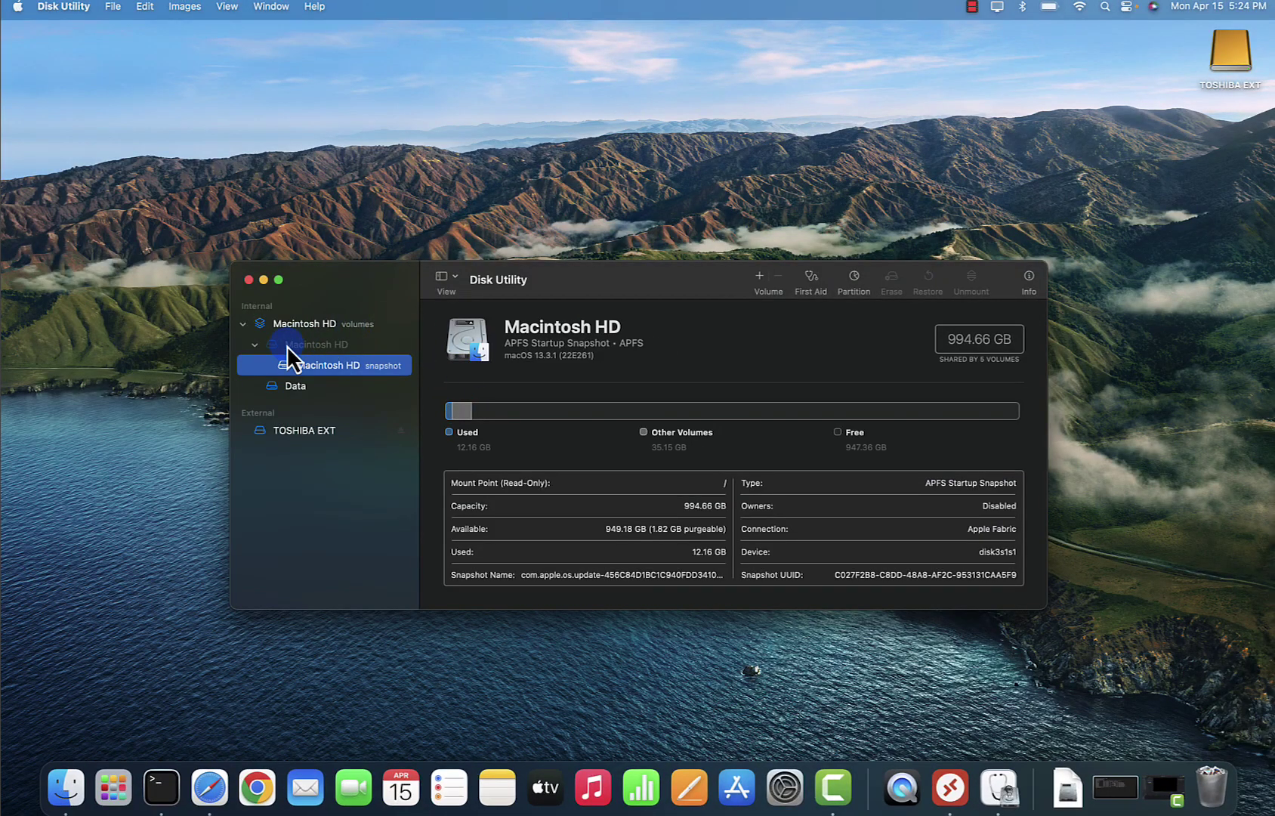
left_click_drag(570, 285, 518, 173)
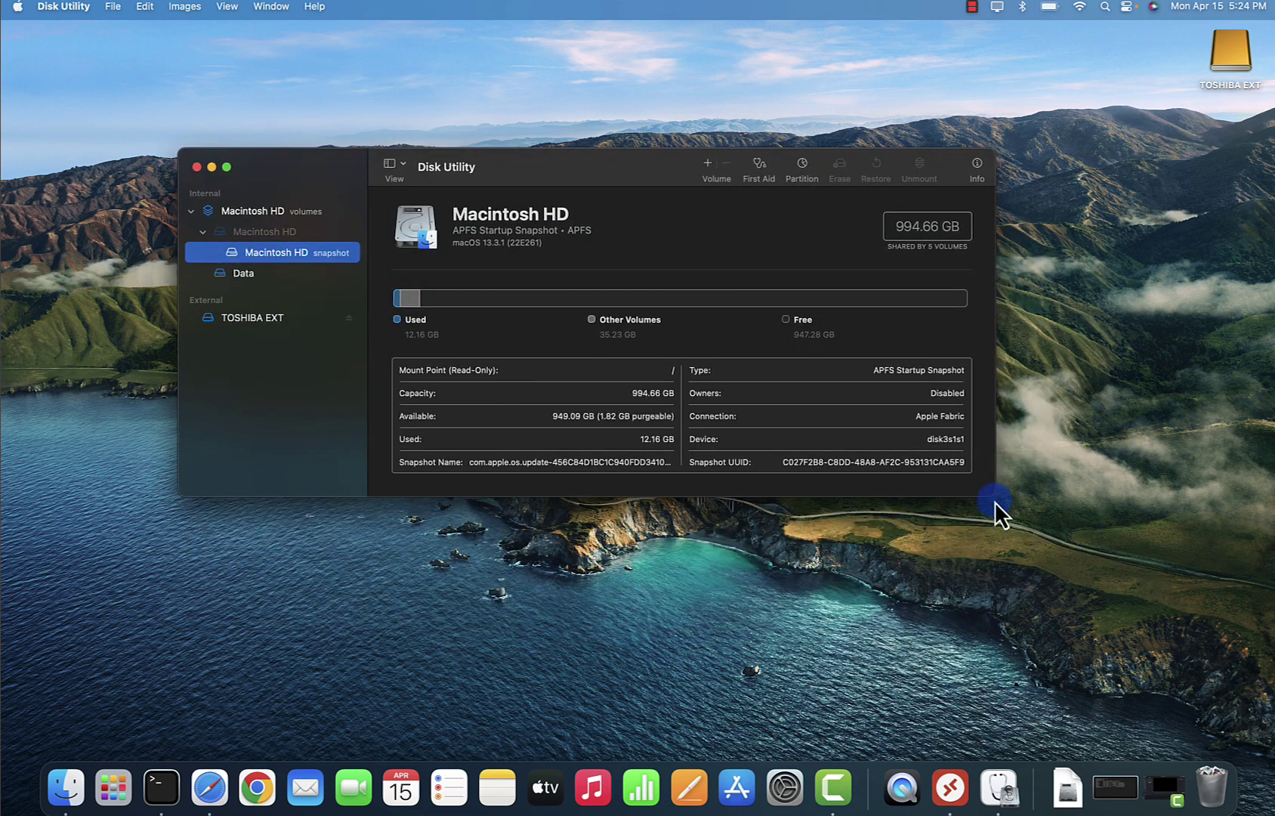
left_click_drag(993, 500, 1076, 595)
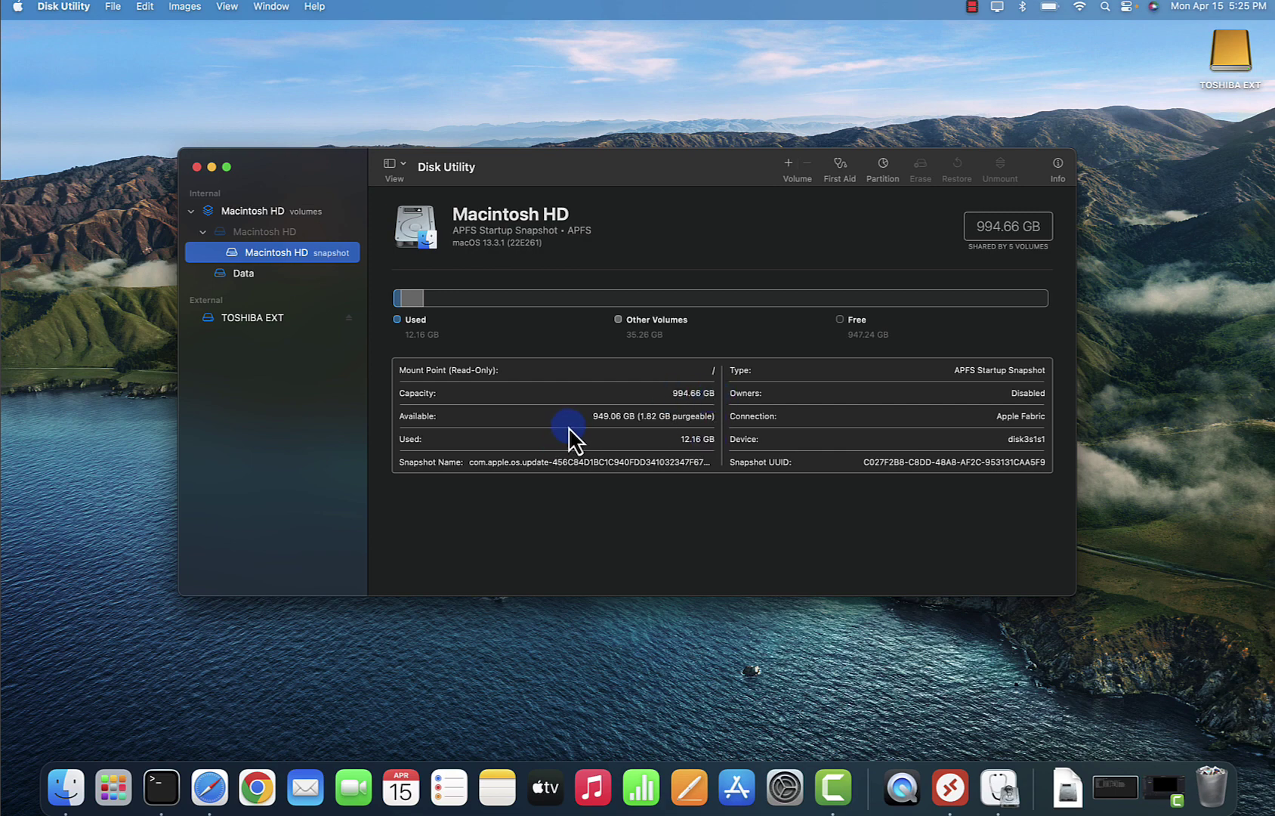
left_click(252, 320)
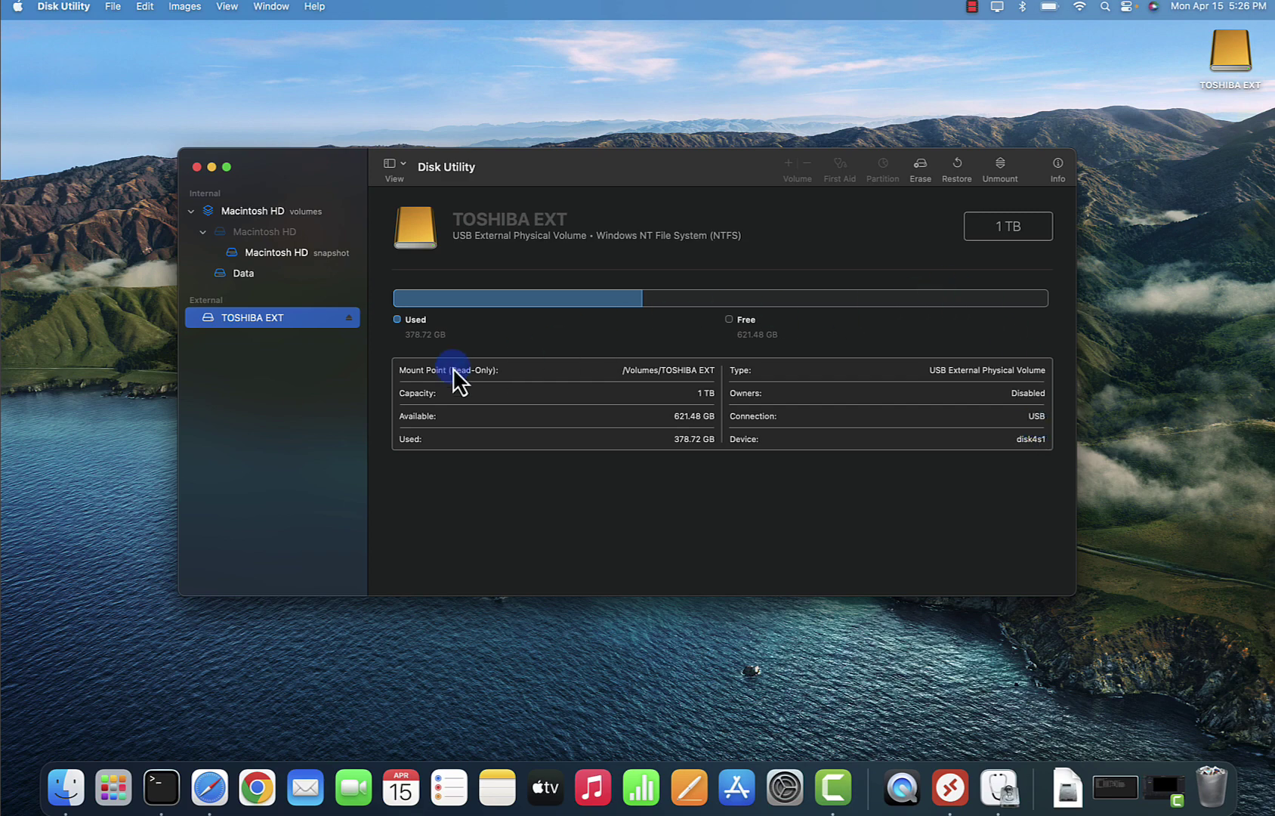
left_click(251, 257)
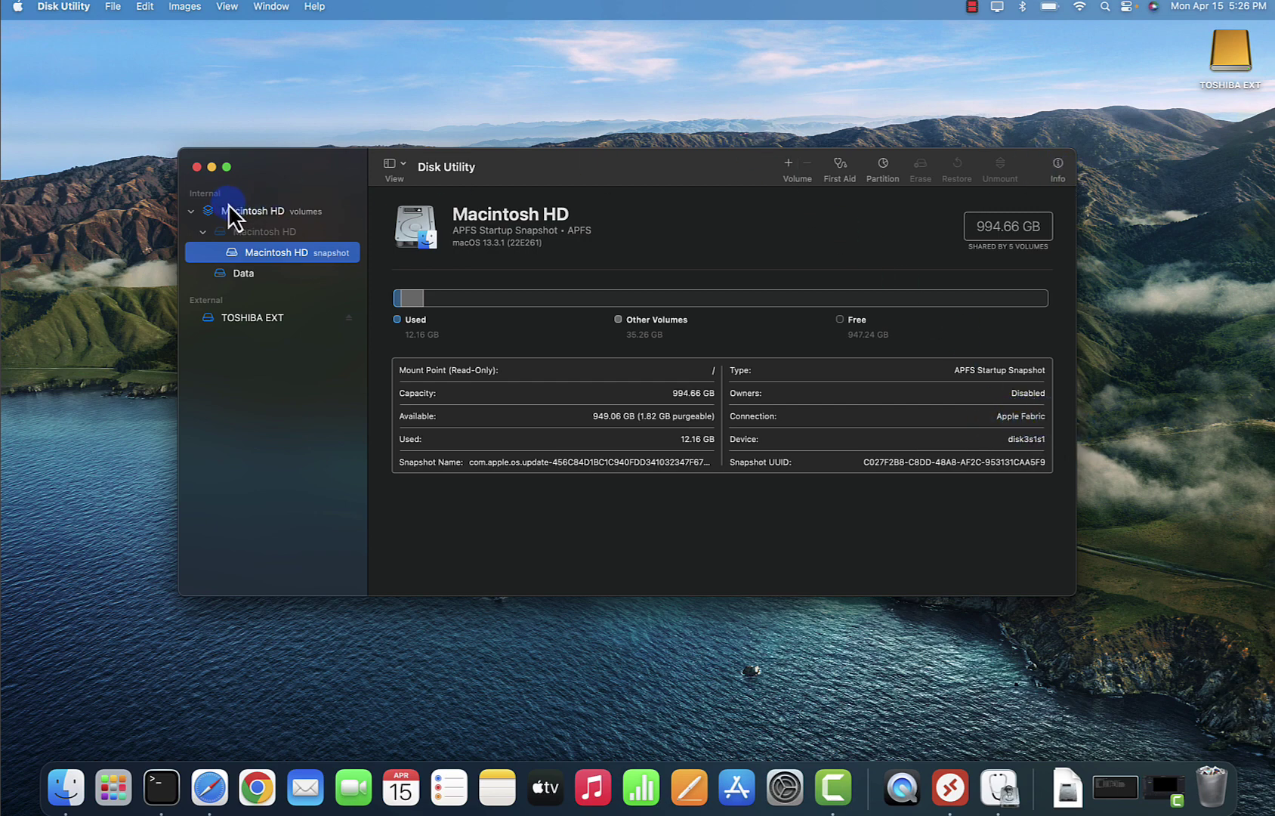
Step: Close Disk Utility, clear the Terminal, and run df -h to list disk usage
left_click(197, 166)
left_click(172, 793)
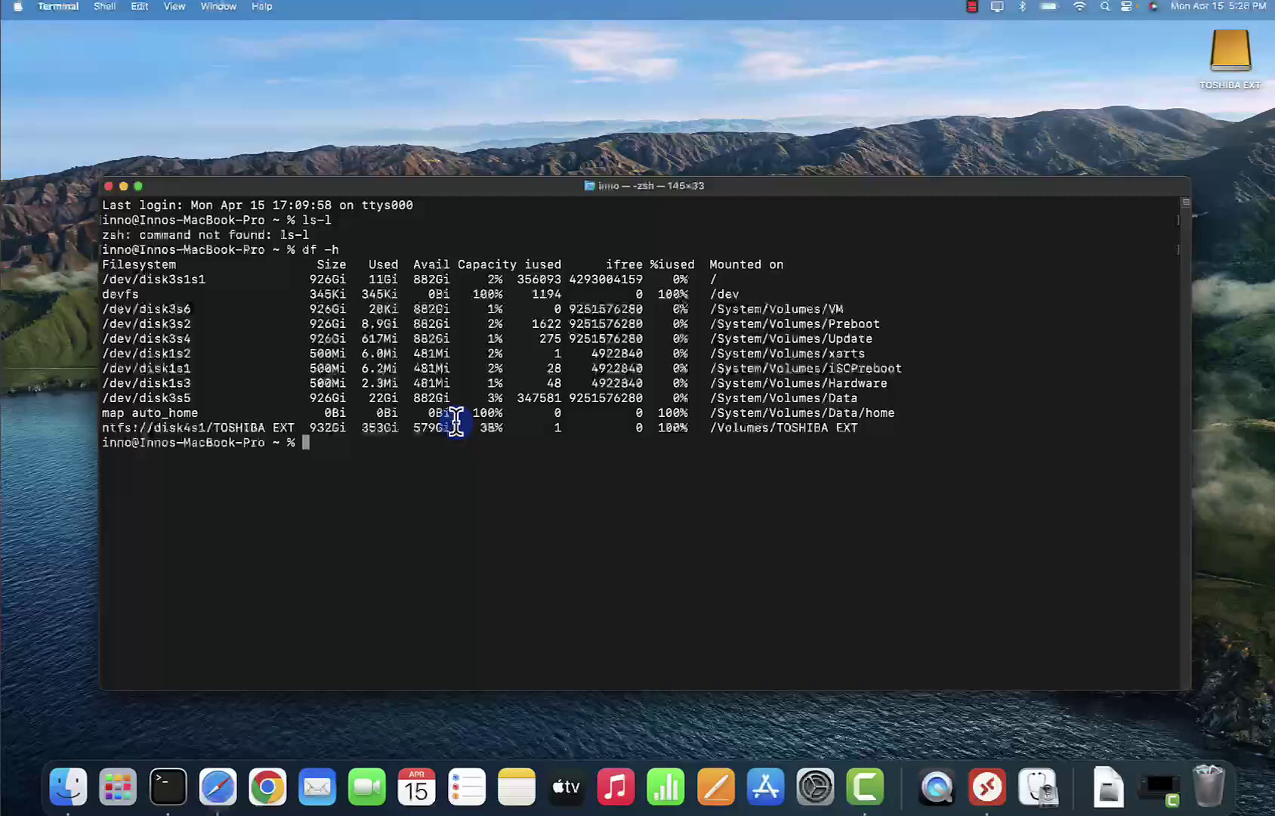
type("c")
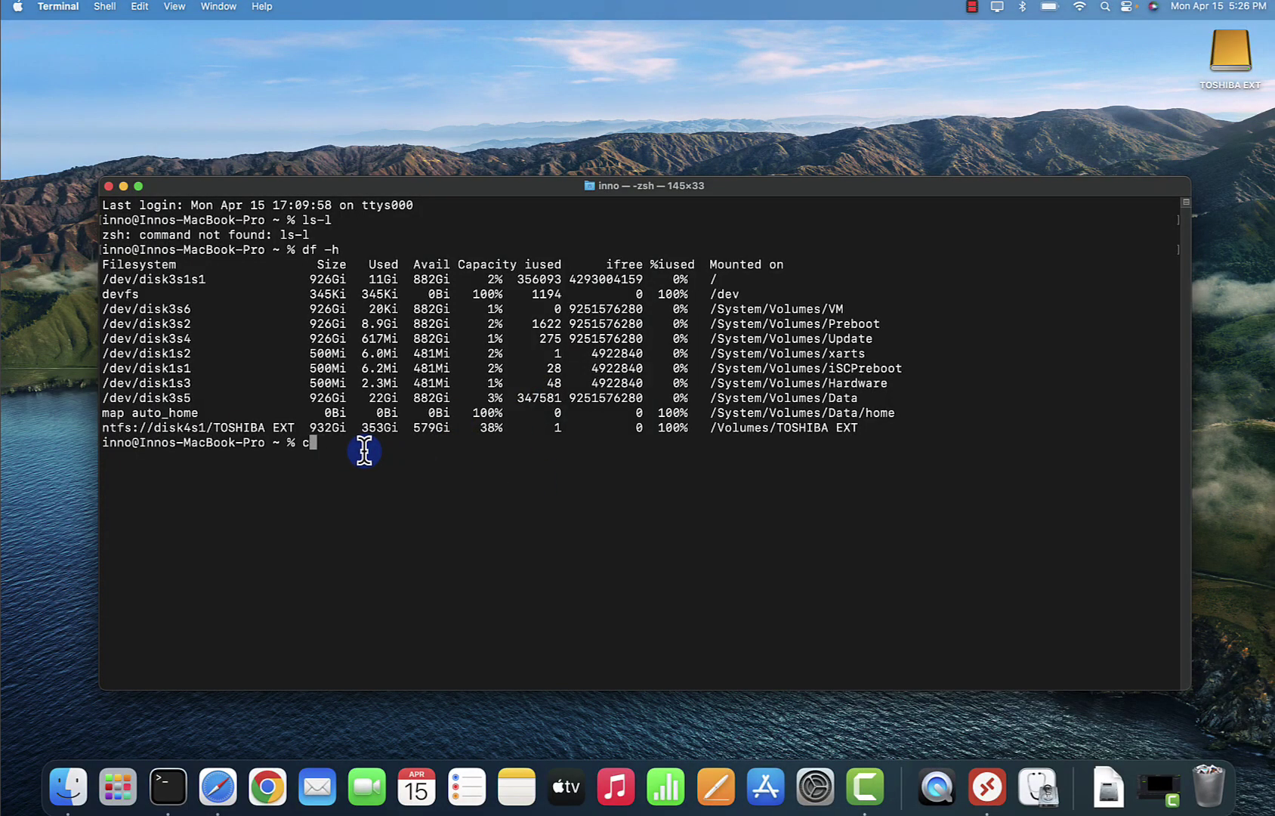
type("lear")
key("Return")
type("df")
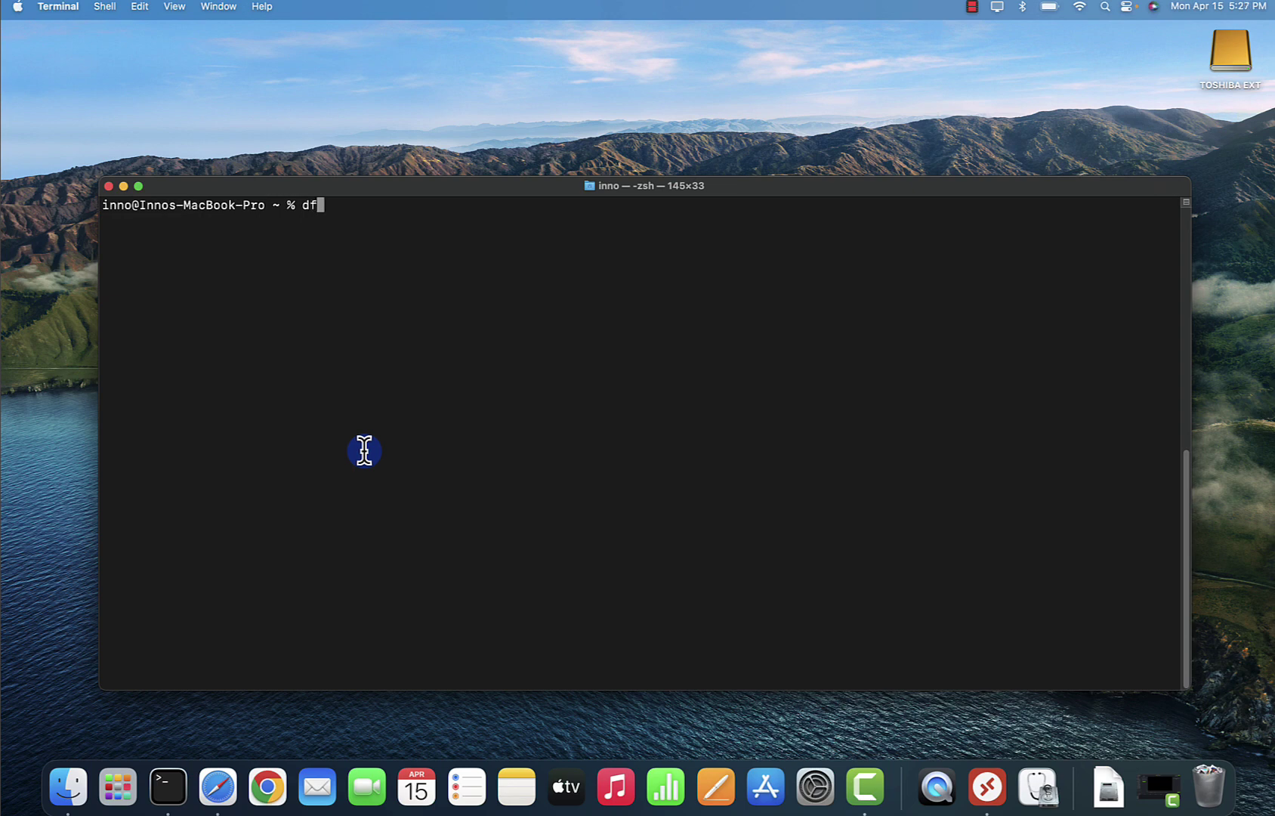
type(" -h")
key("Return")
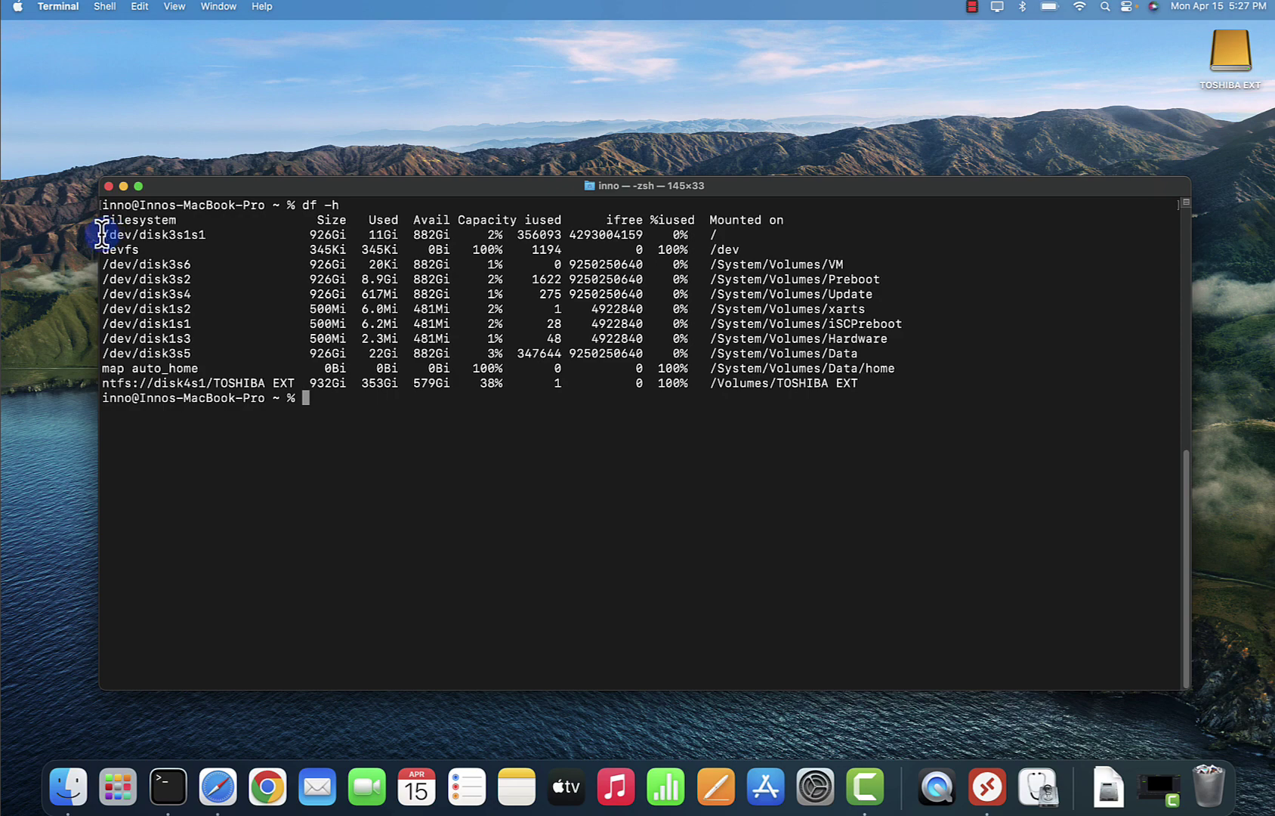
Step: Highlight /dev/disk3s1s1, its / mount point, and TOSHIBA EXT's 932Gi size in the df -h output
left_click_drag(235, 234, 188, 235)
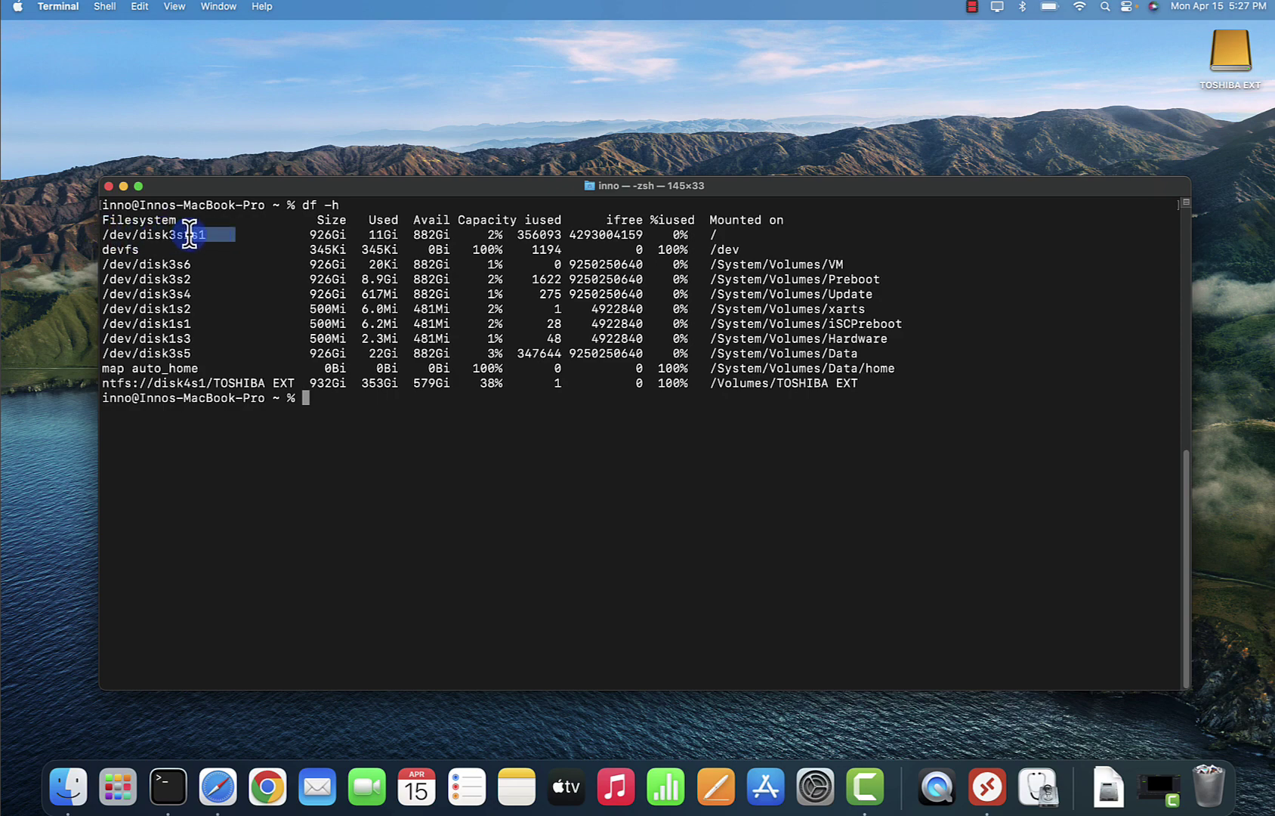
left_click(710, 234)
left_click_drag(708, 234, 713, 236)
left_click_drag(303, 383, 349, 382)
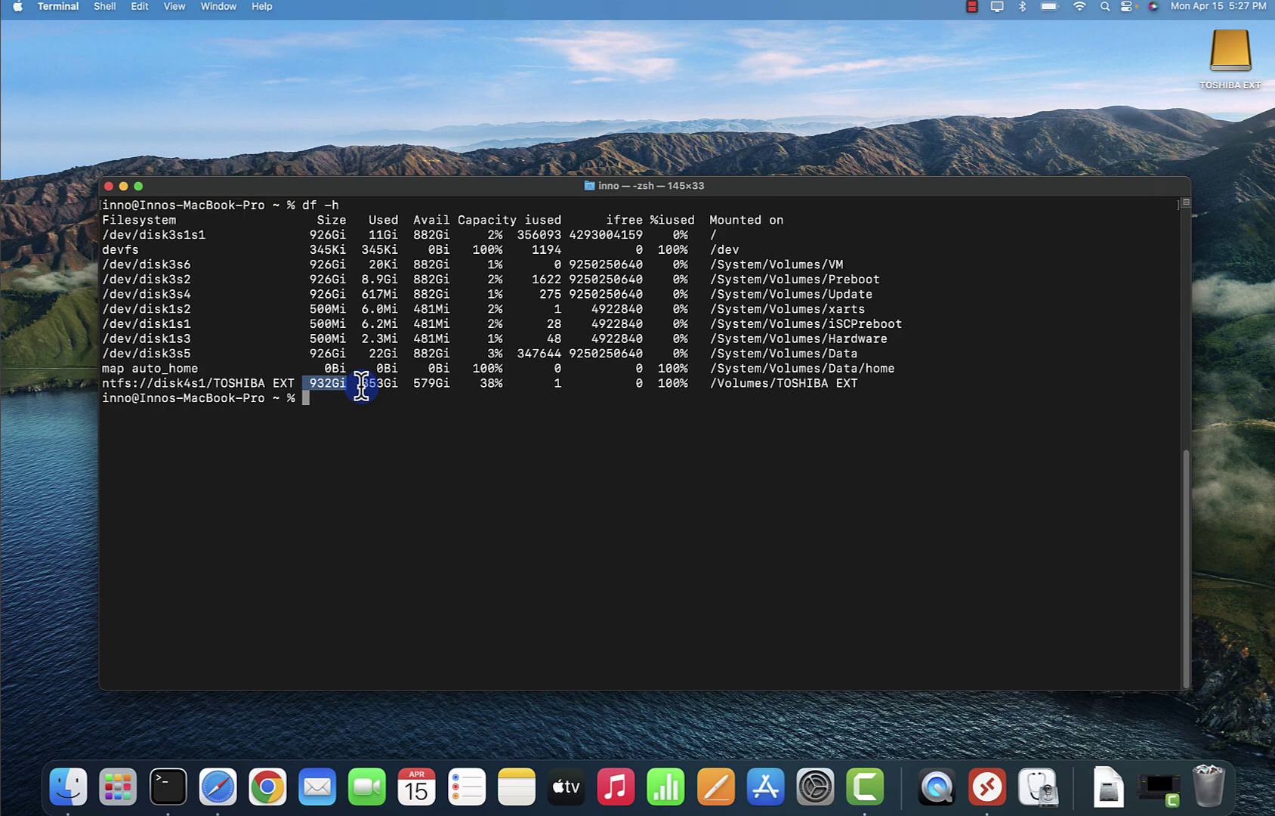